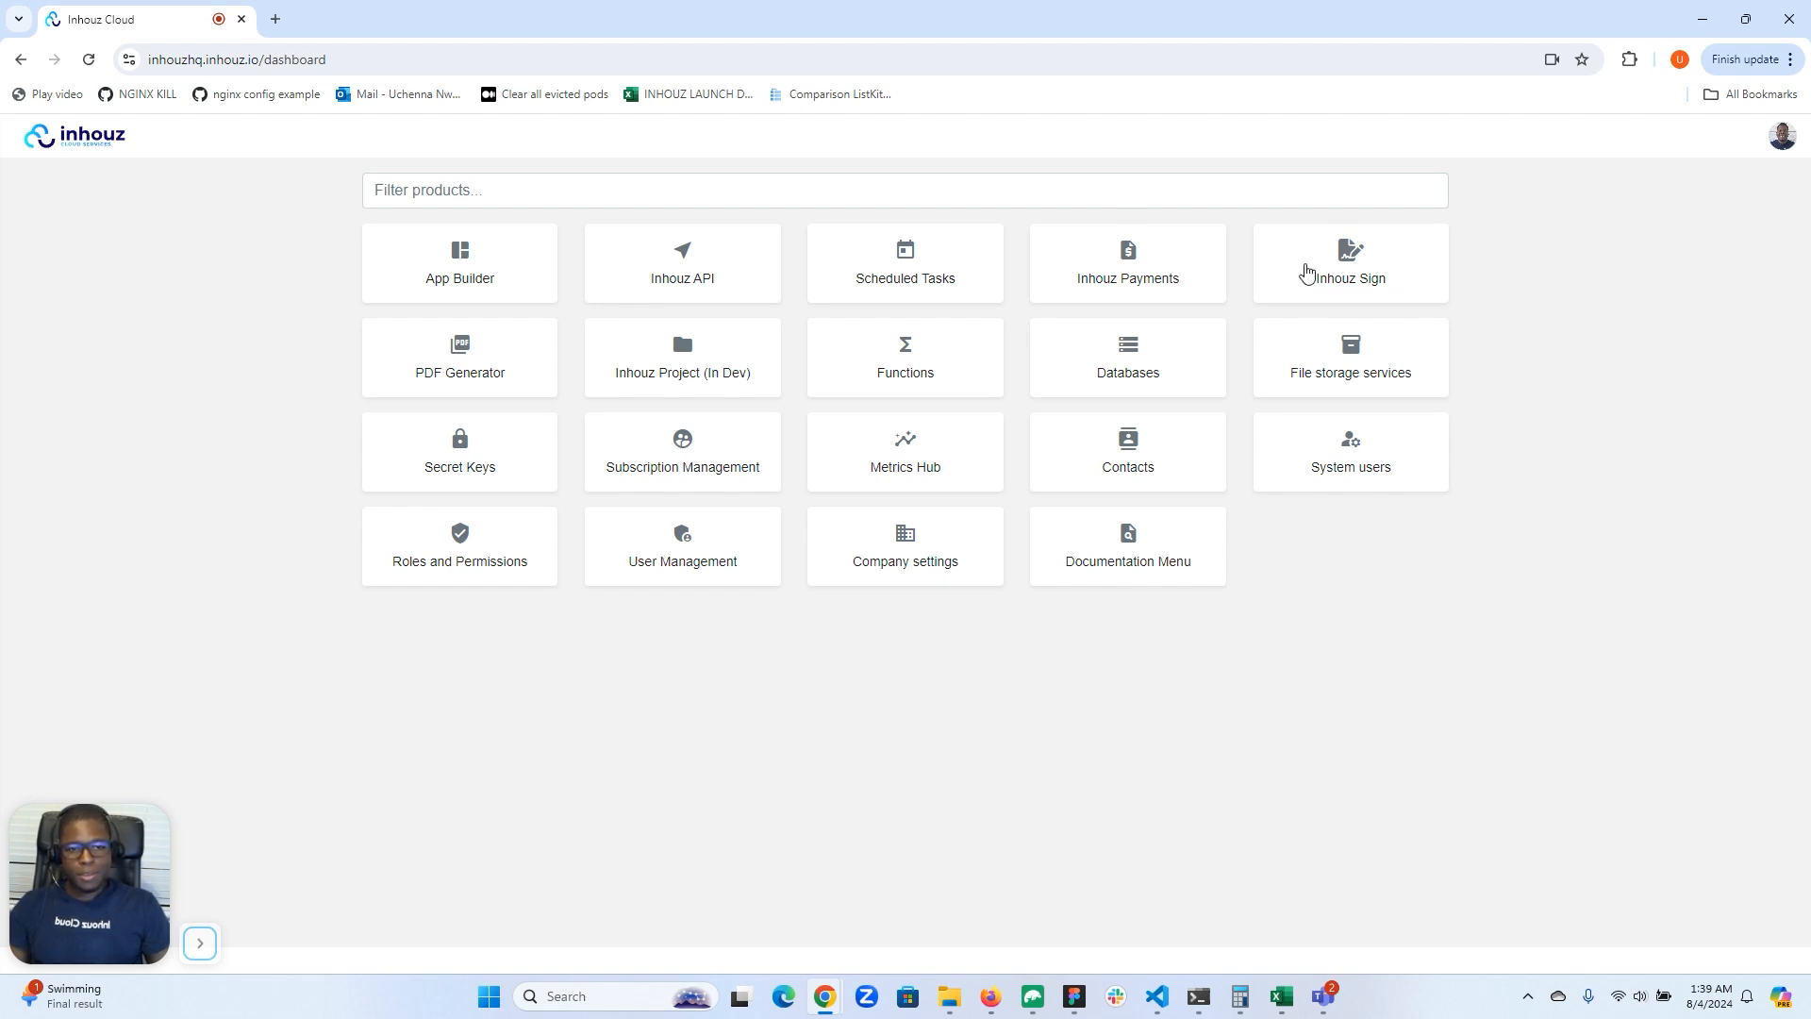
# Step: Open the Test proposal template from the Inhouz Sign template list
pyautogui.click(1351, 269)
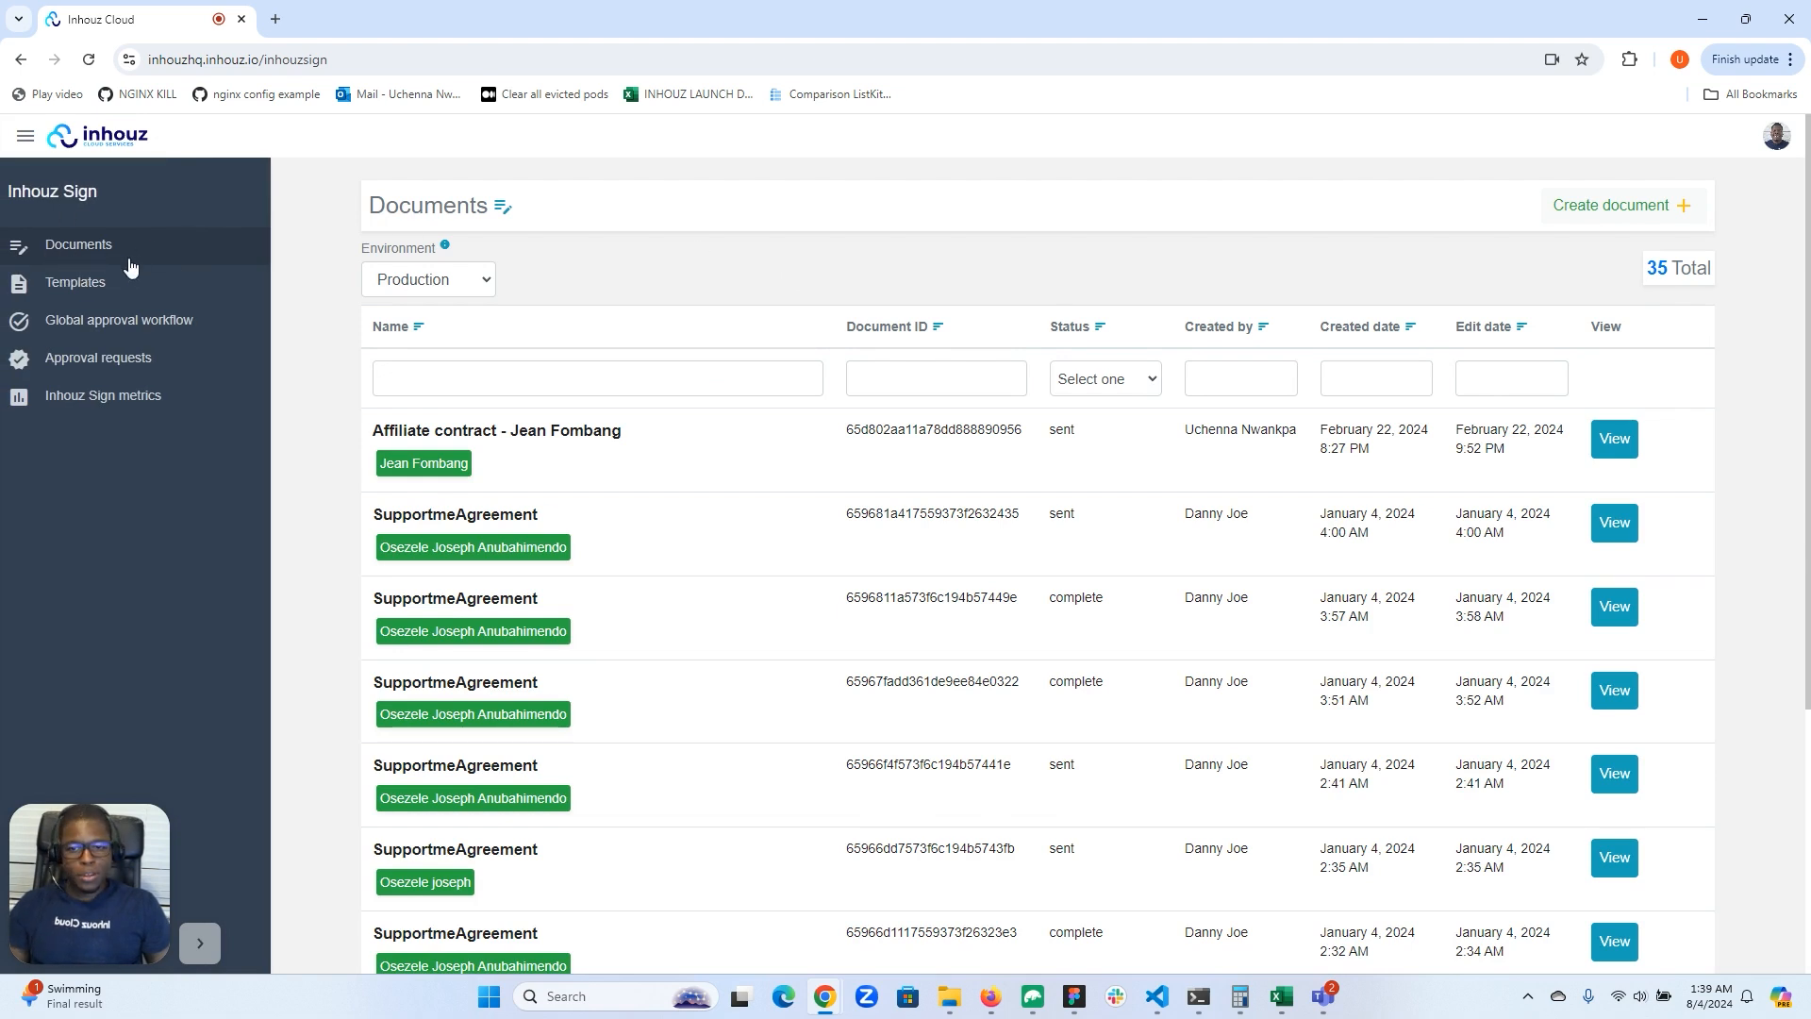
pyautogui.click(98, 292)
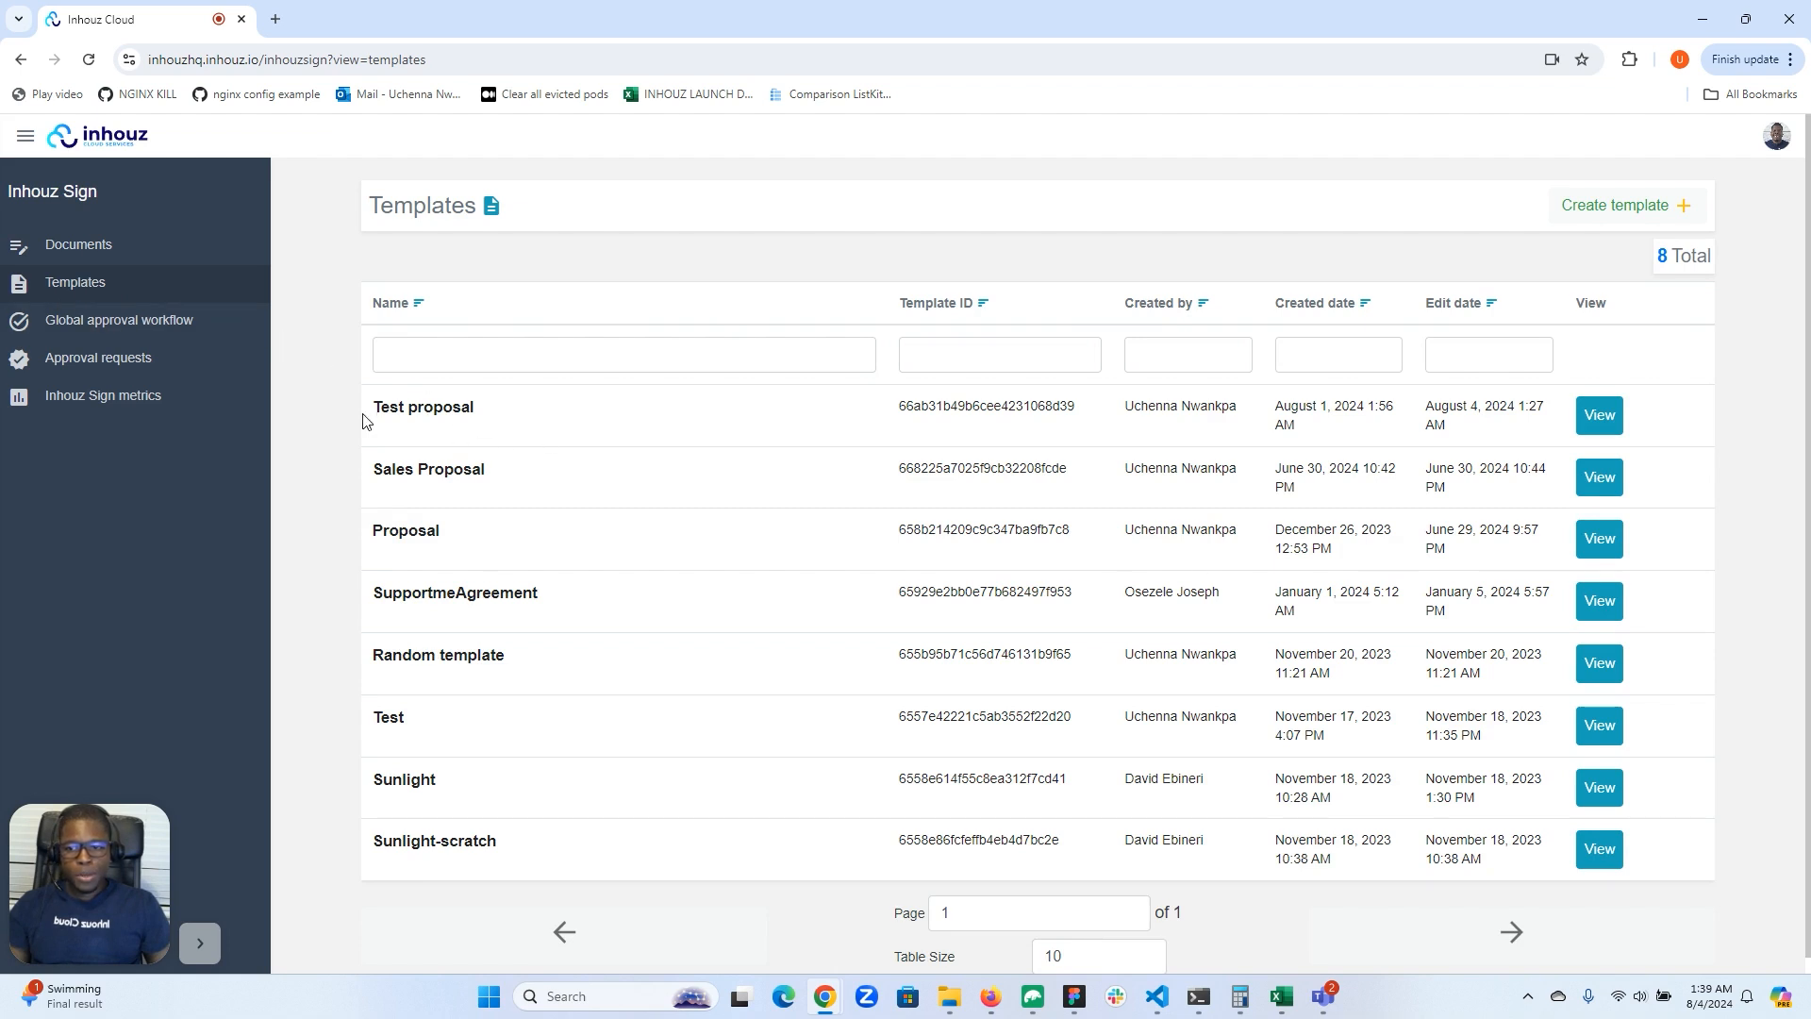
pyautogui.click(1601, 415)
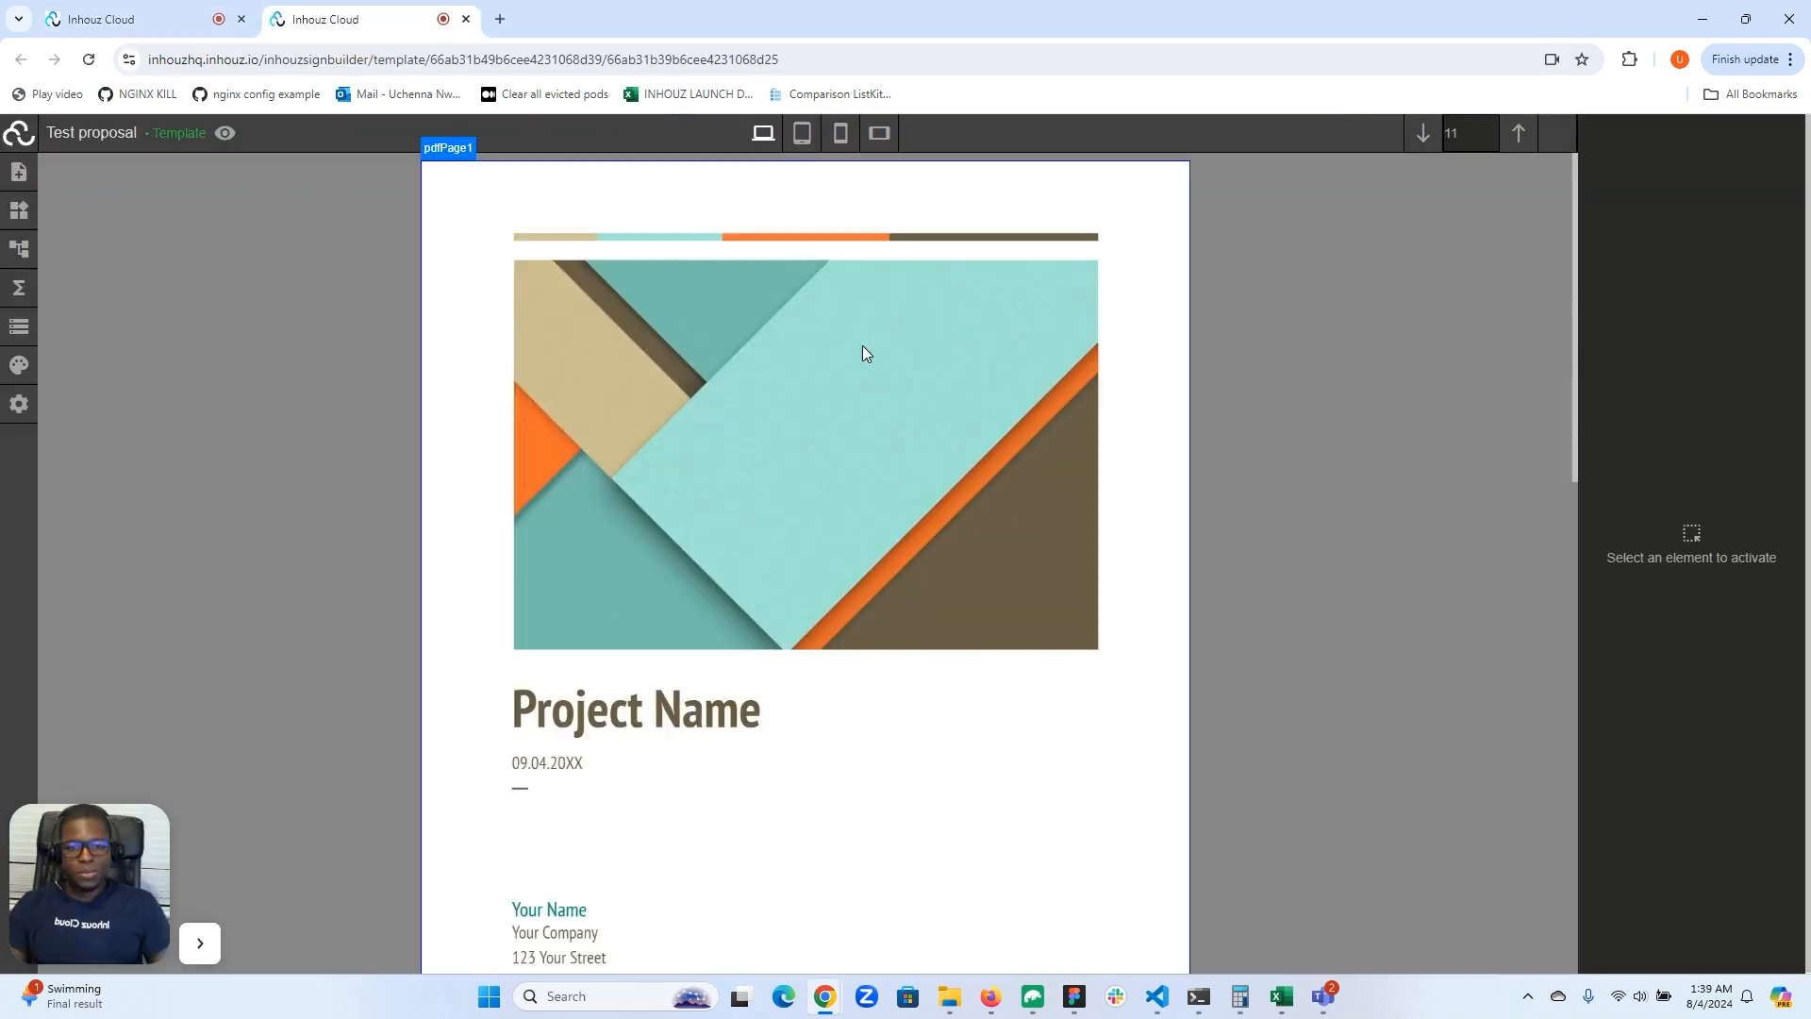
# Step: Inspect the Test proposal template's cover page and its document and role settings
pyautogui.scroll(-3, 603, 375)
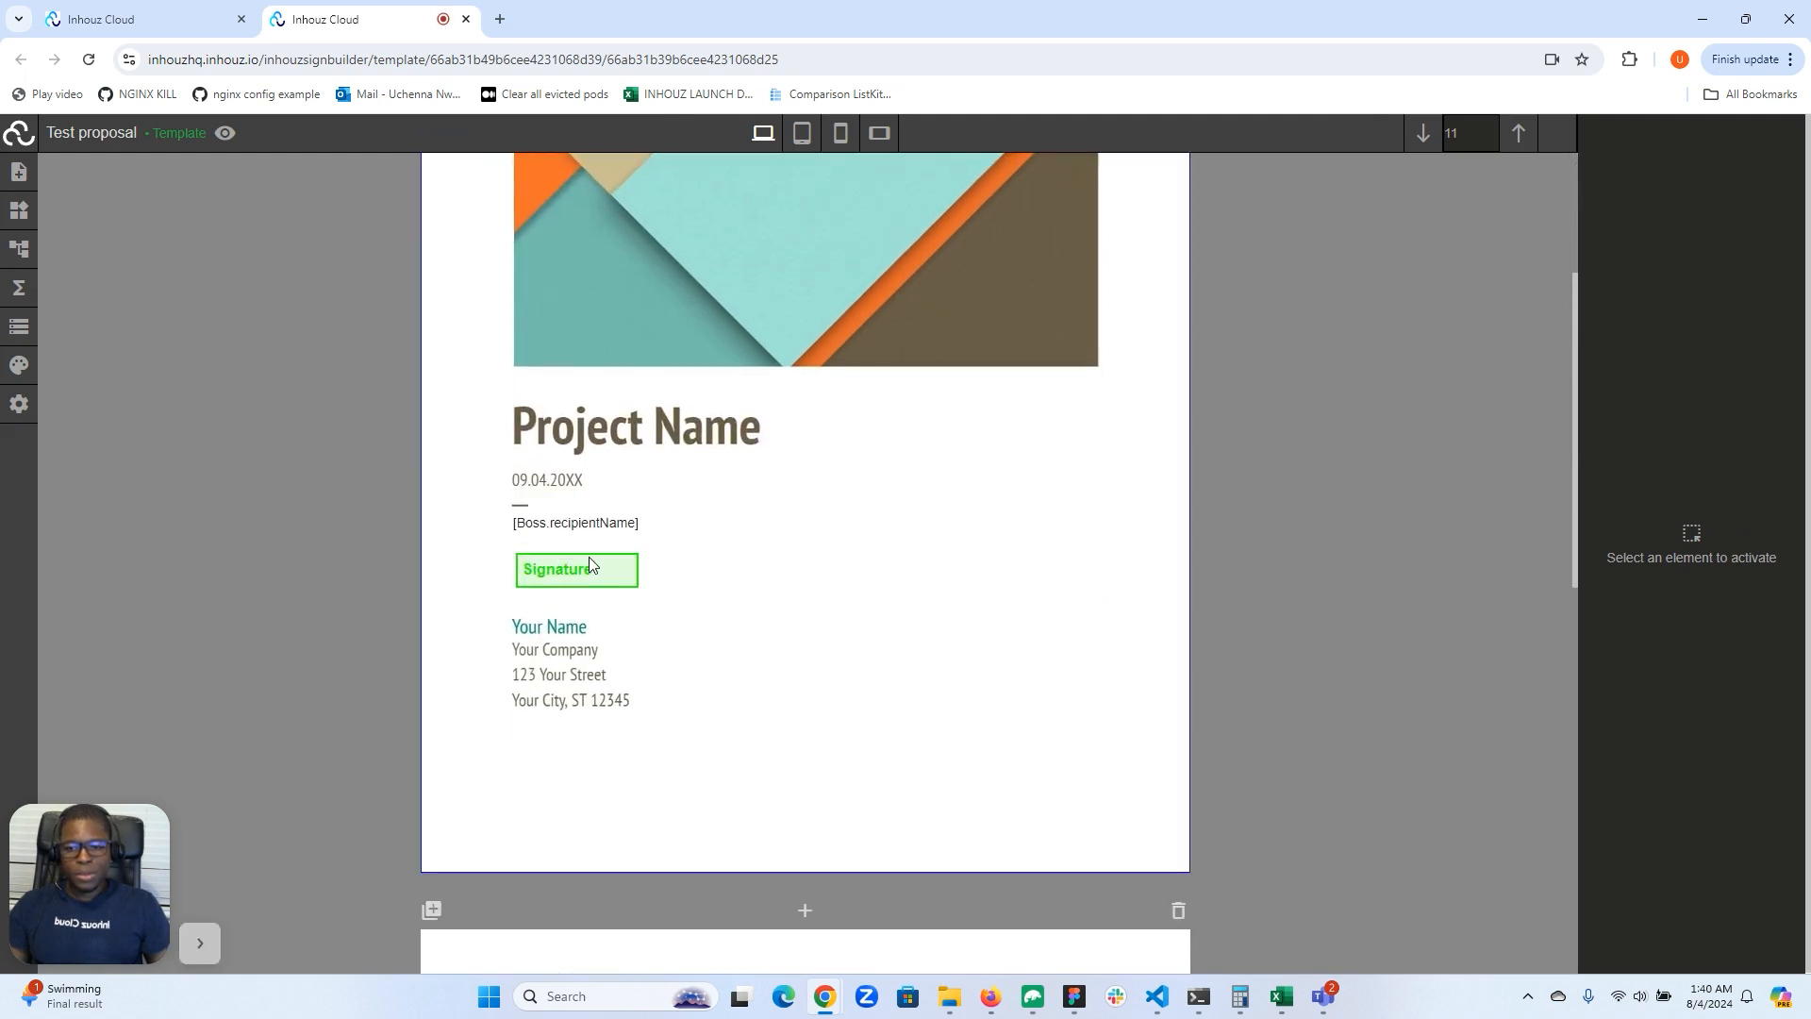
pyautogui.click(17, 412)
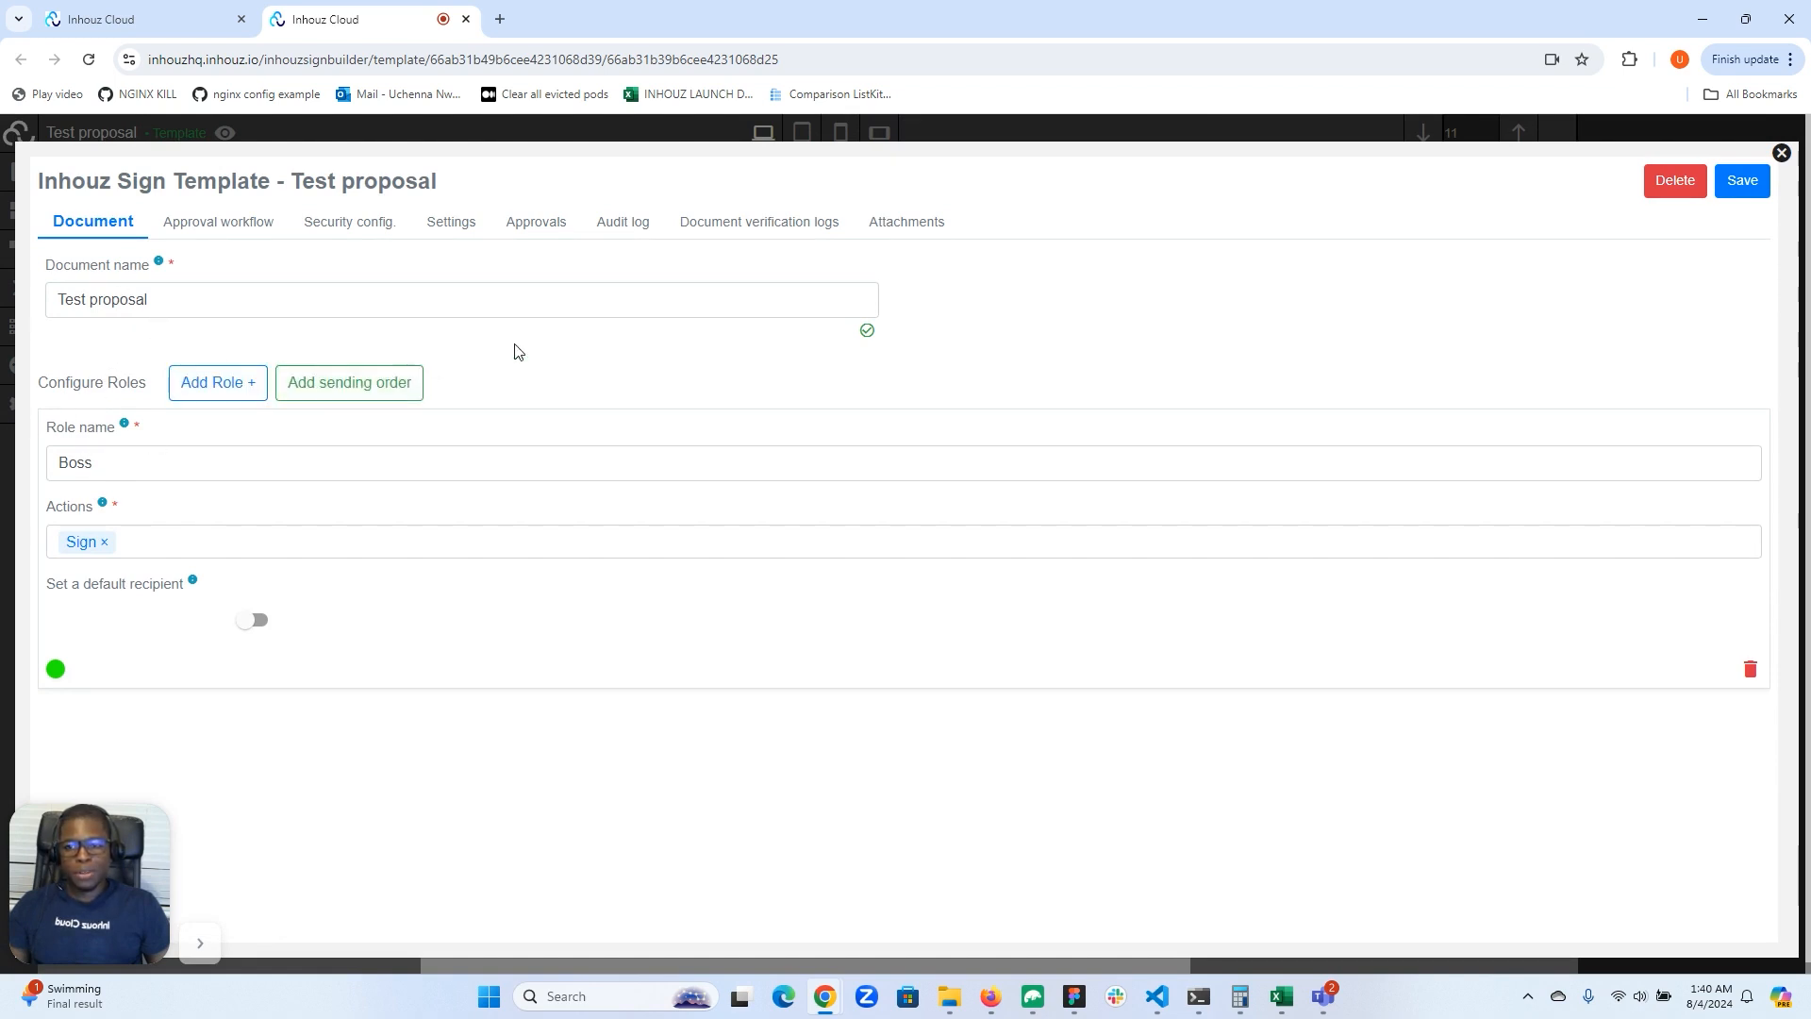
pyautogui.click(1781, 154)
# Step: Examine the template's pages and the cover page's signature field, and close the template
pyautogui.scroll(-5, 702, 497)
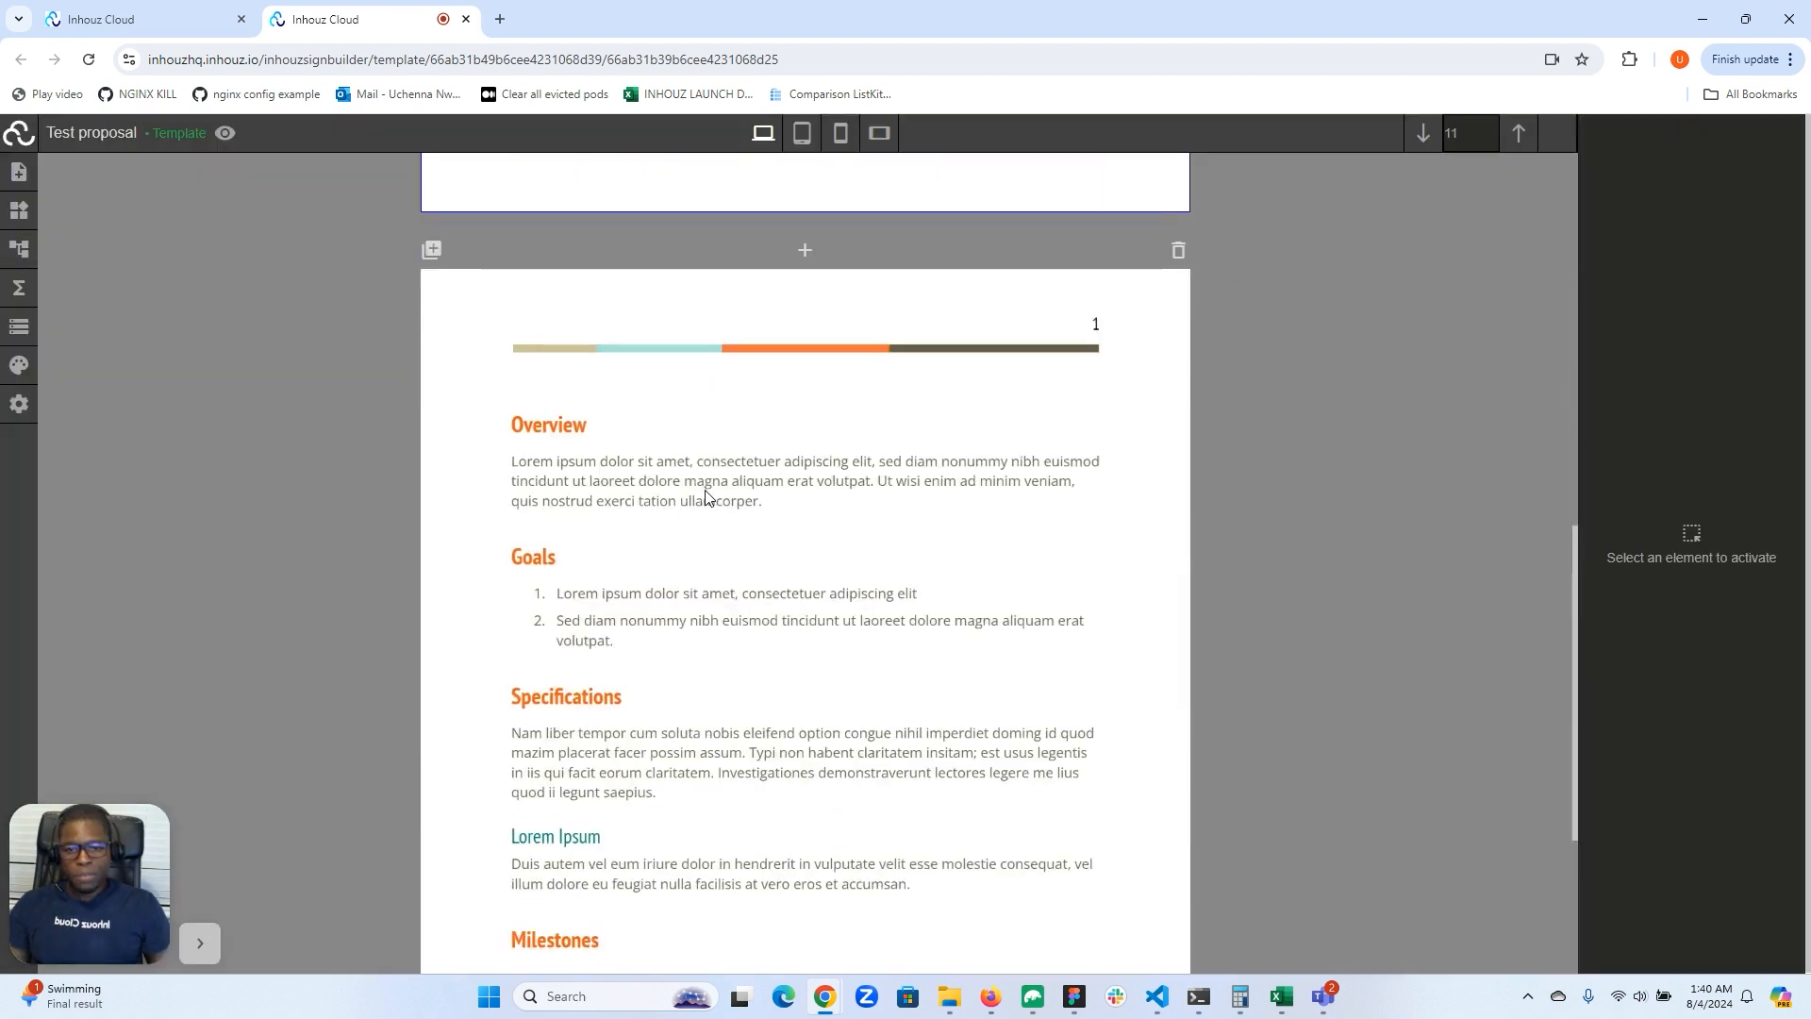
pyautogui.scroll(5, 704, 495)
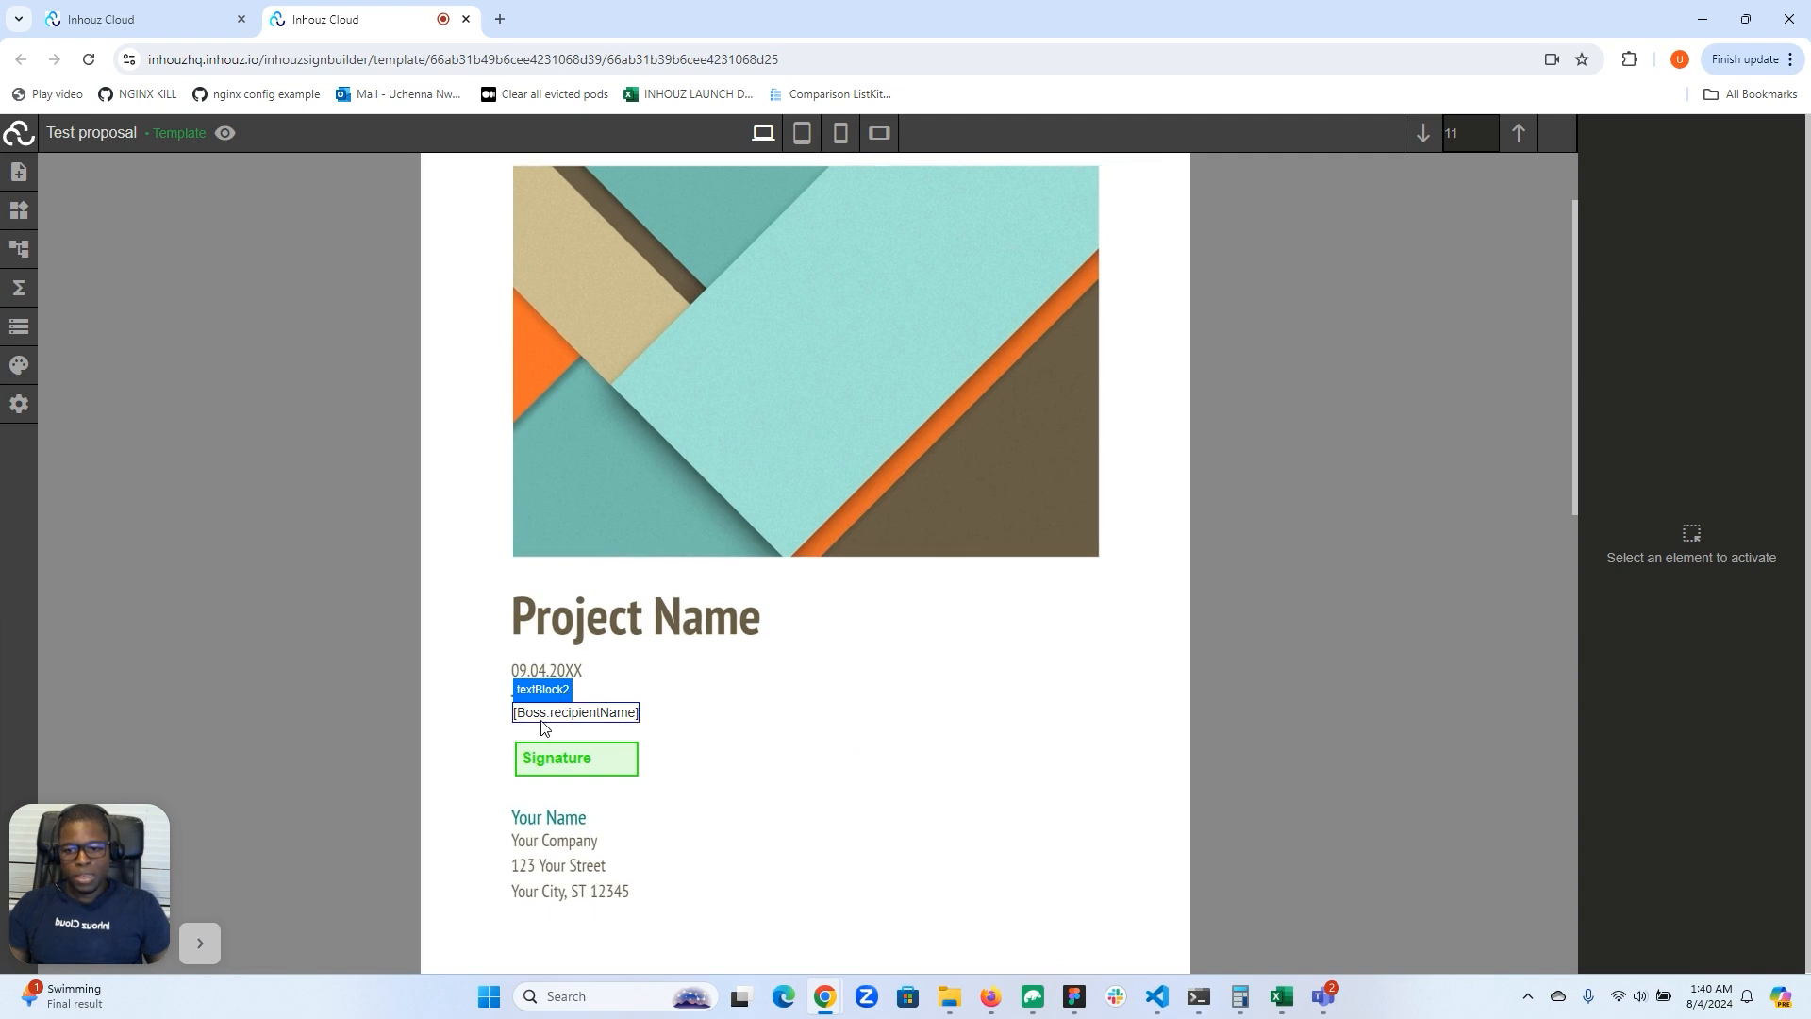
pyautogui.click(577, 760)
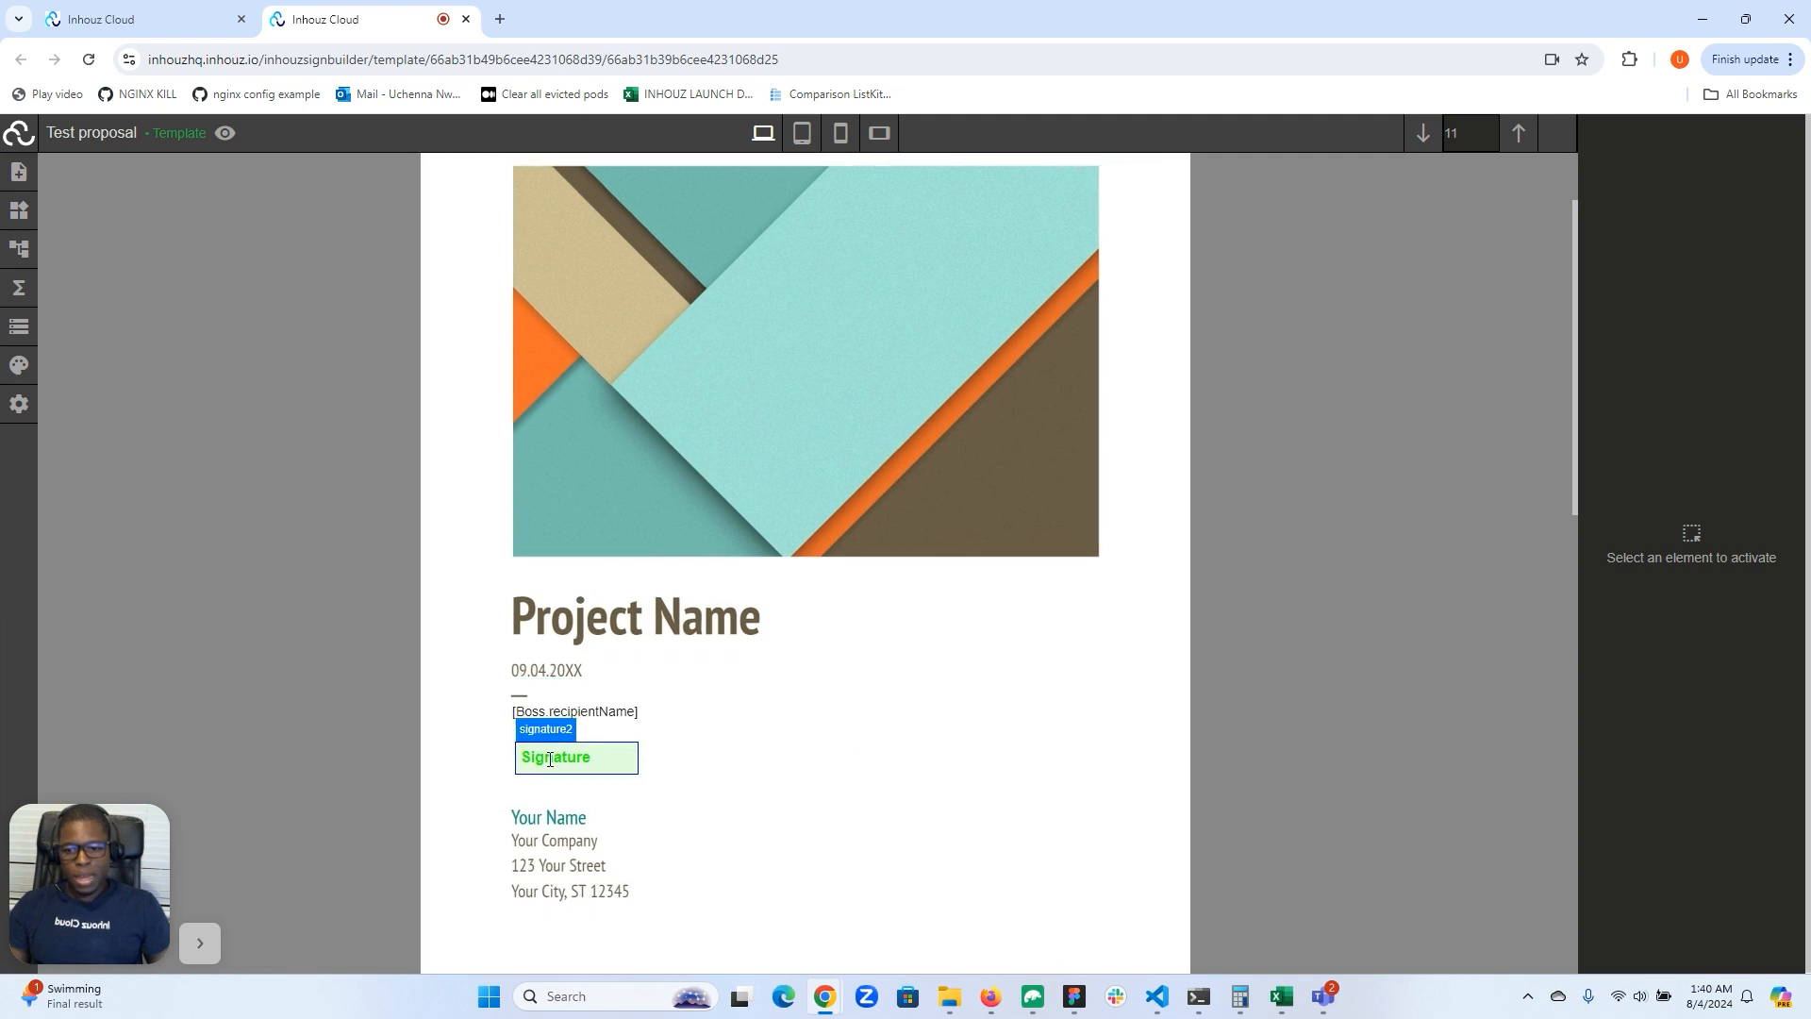
pyautogui.click(719, 787)
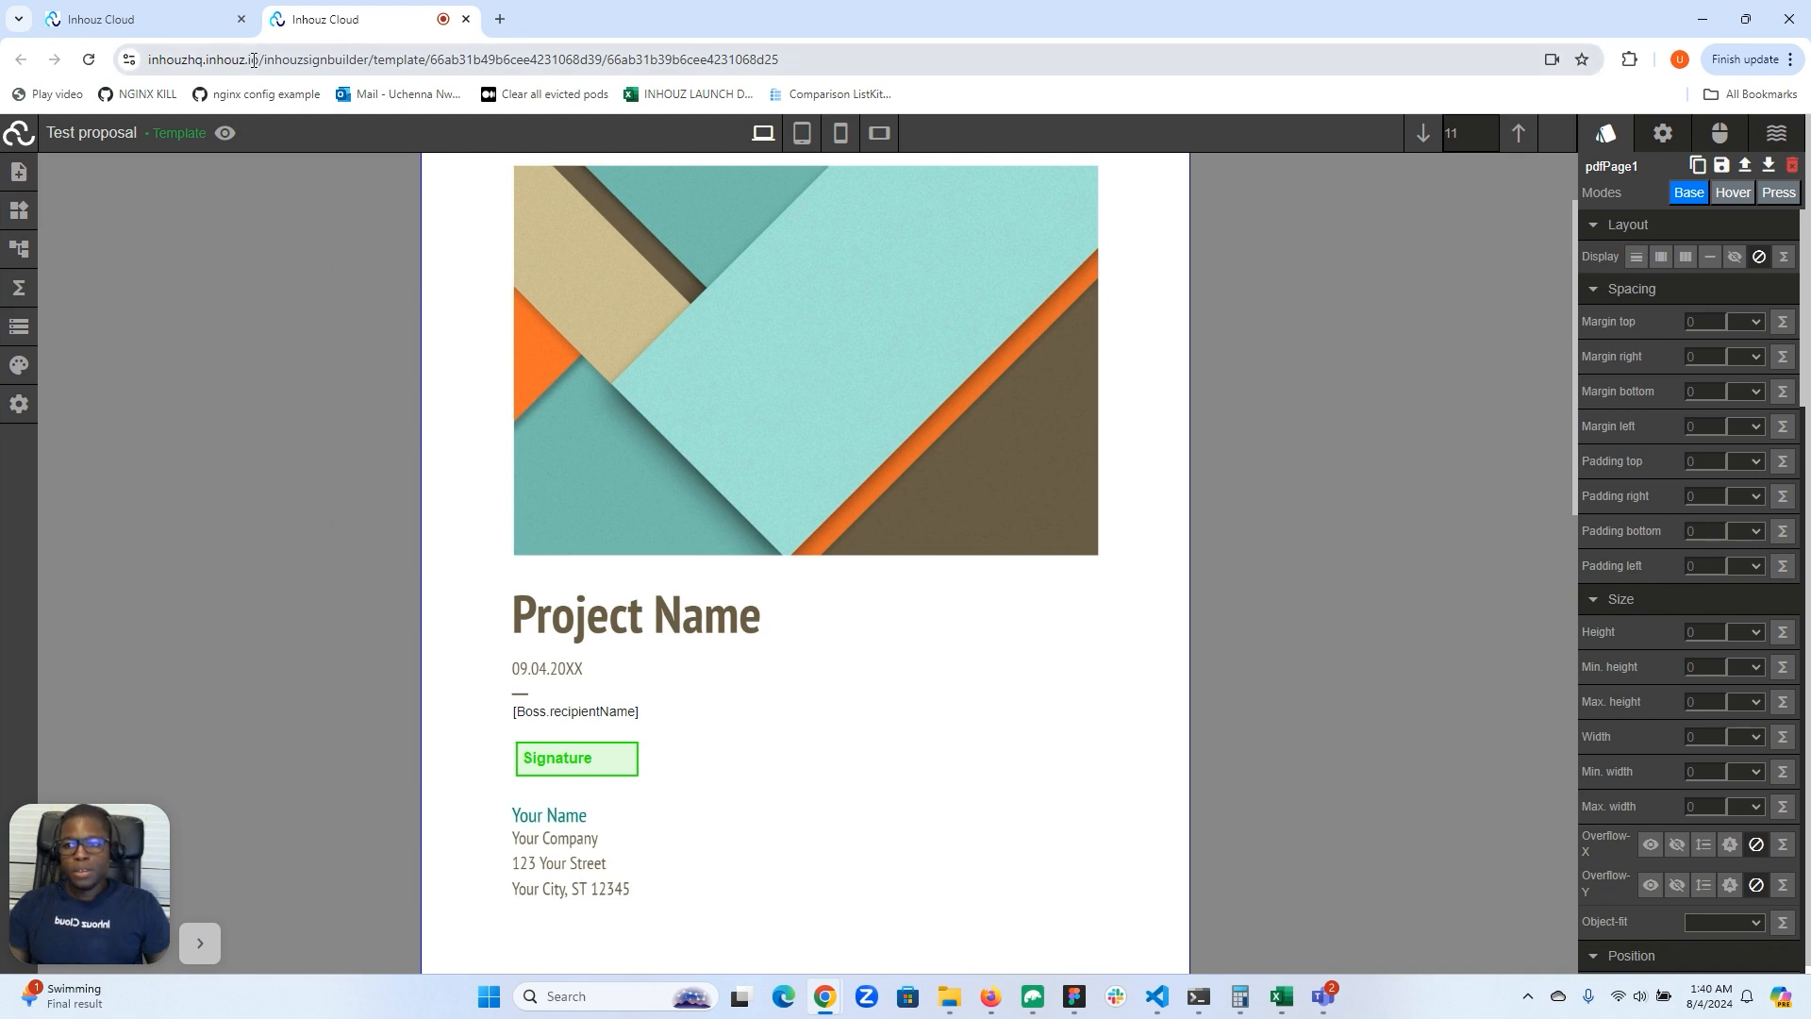
pyautogui.click(465, 19)
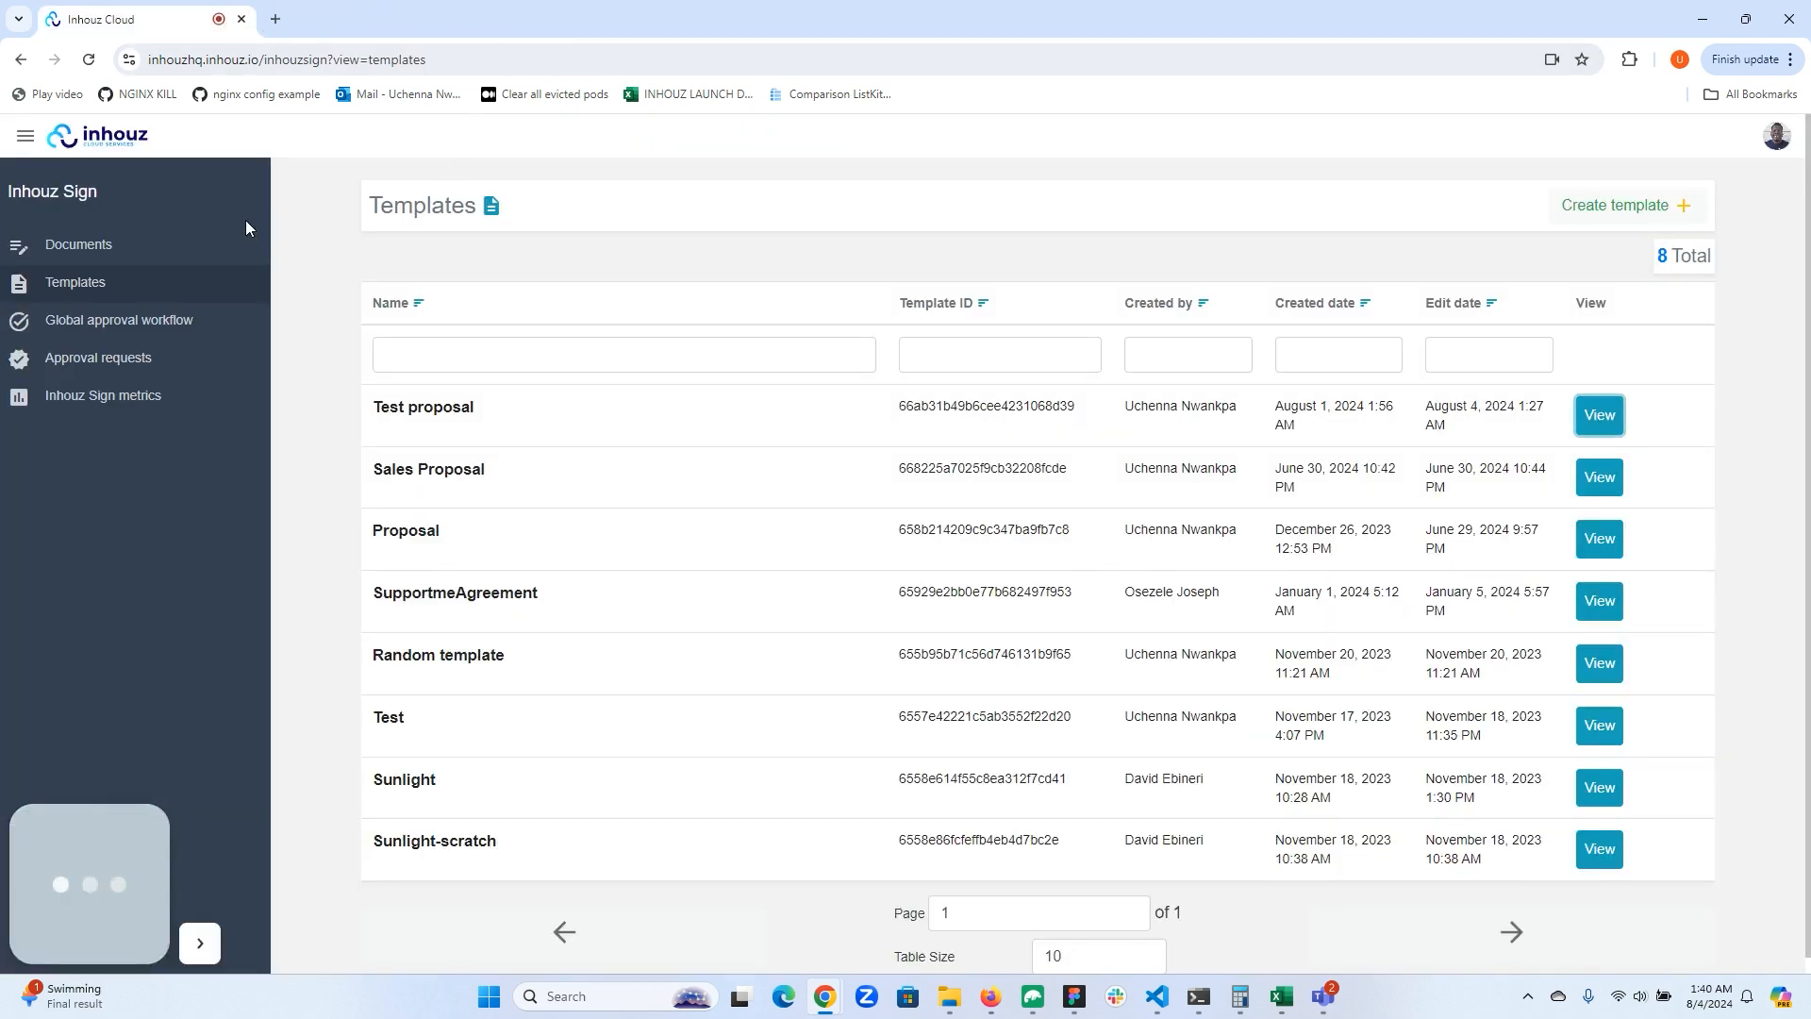
# Step: Start a new Inhouz Sign document named "Test Proposal xx124"
pyautogui.click(89, 253)
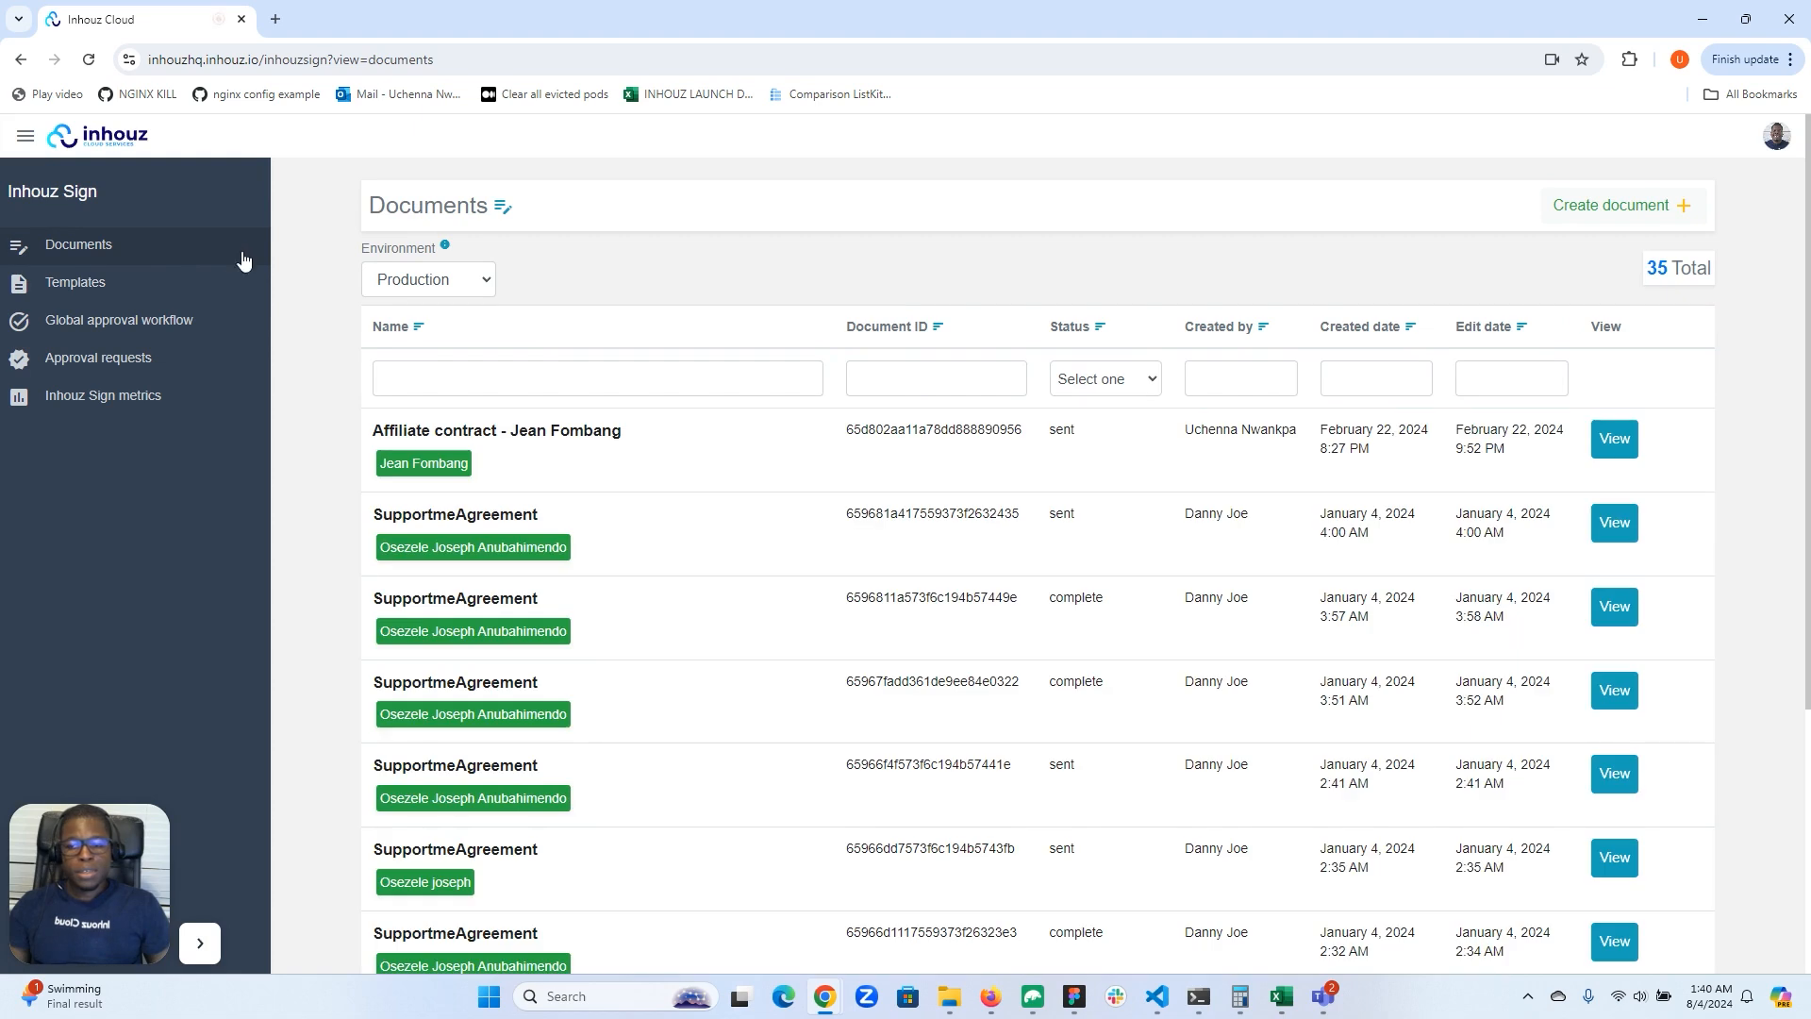
pyautogui.click(1655, 205)
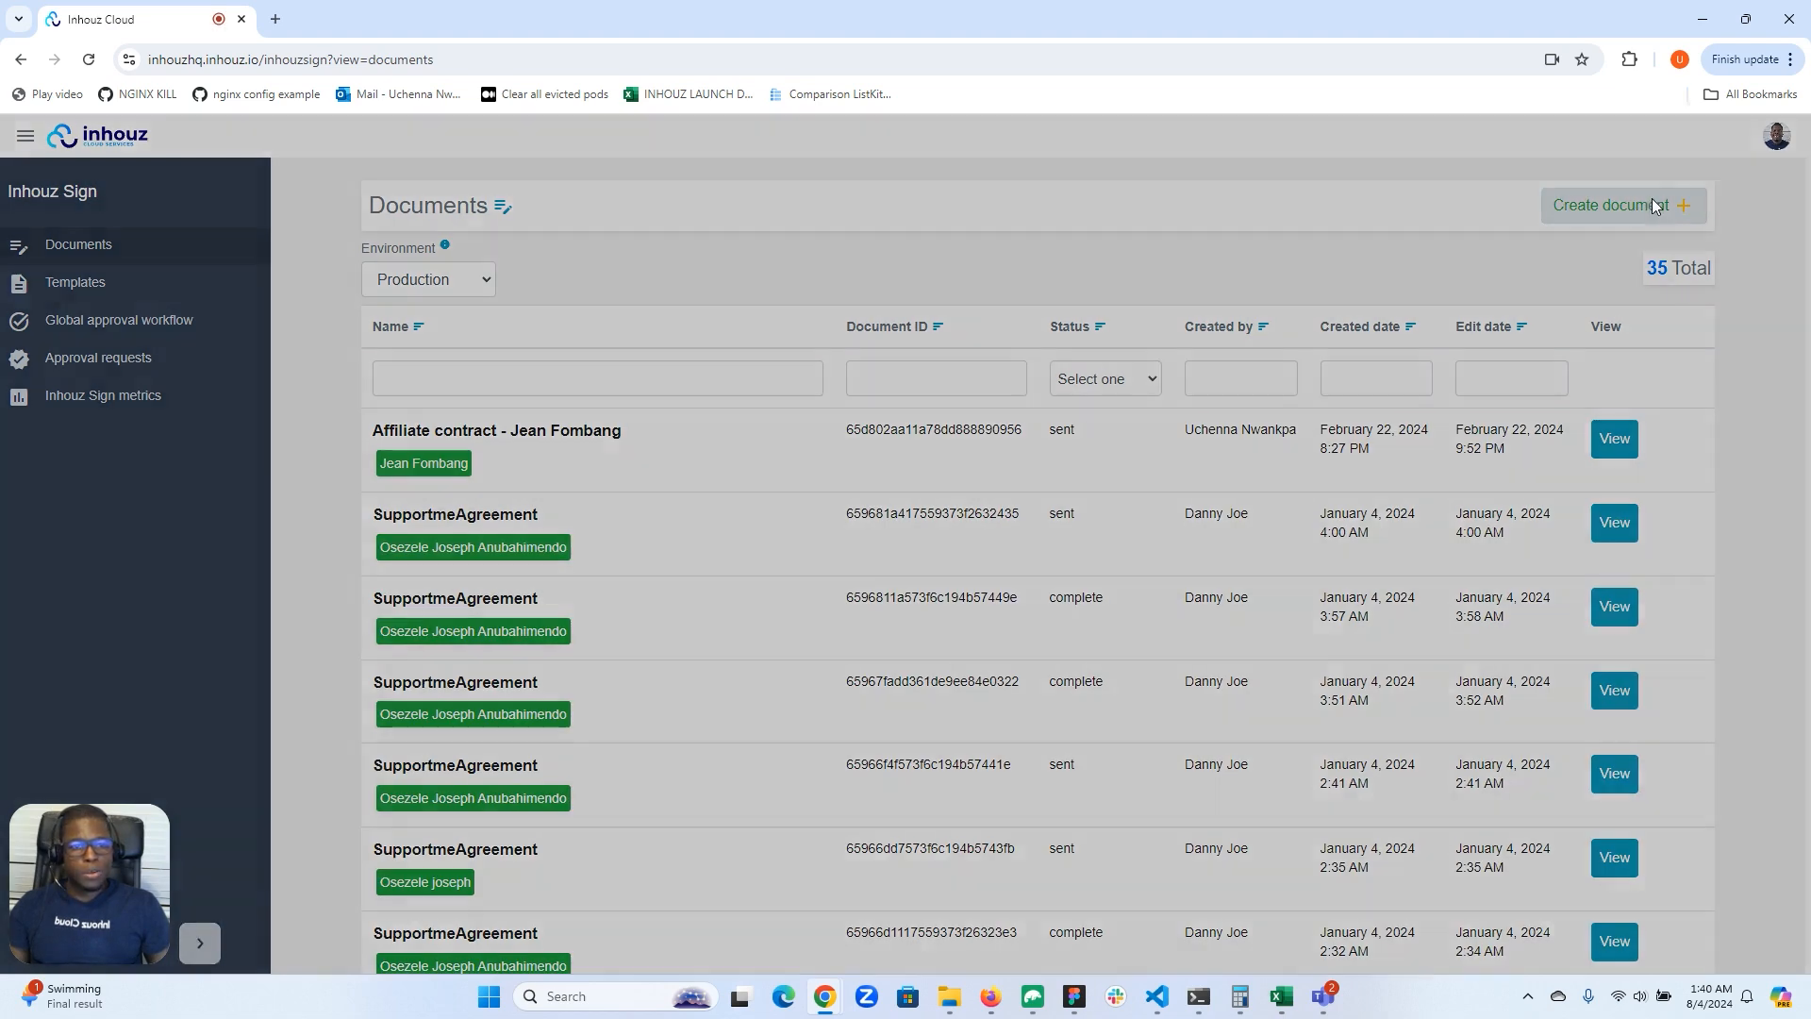
pyautogui.click(412, 342)
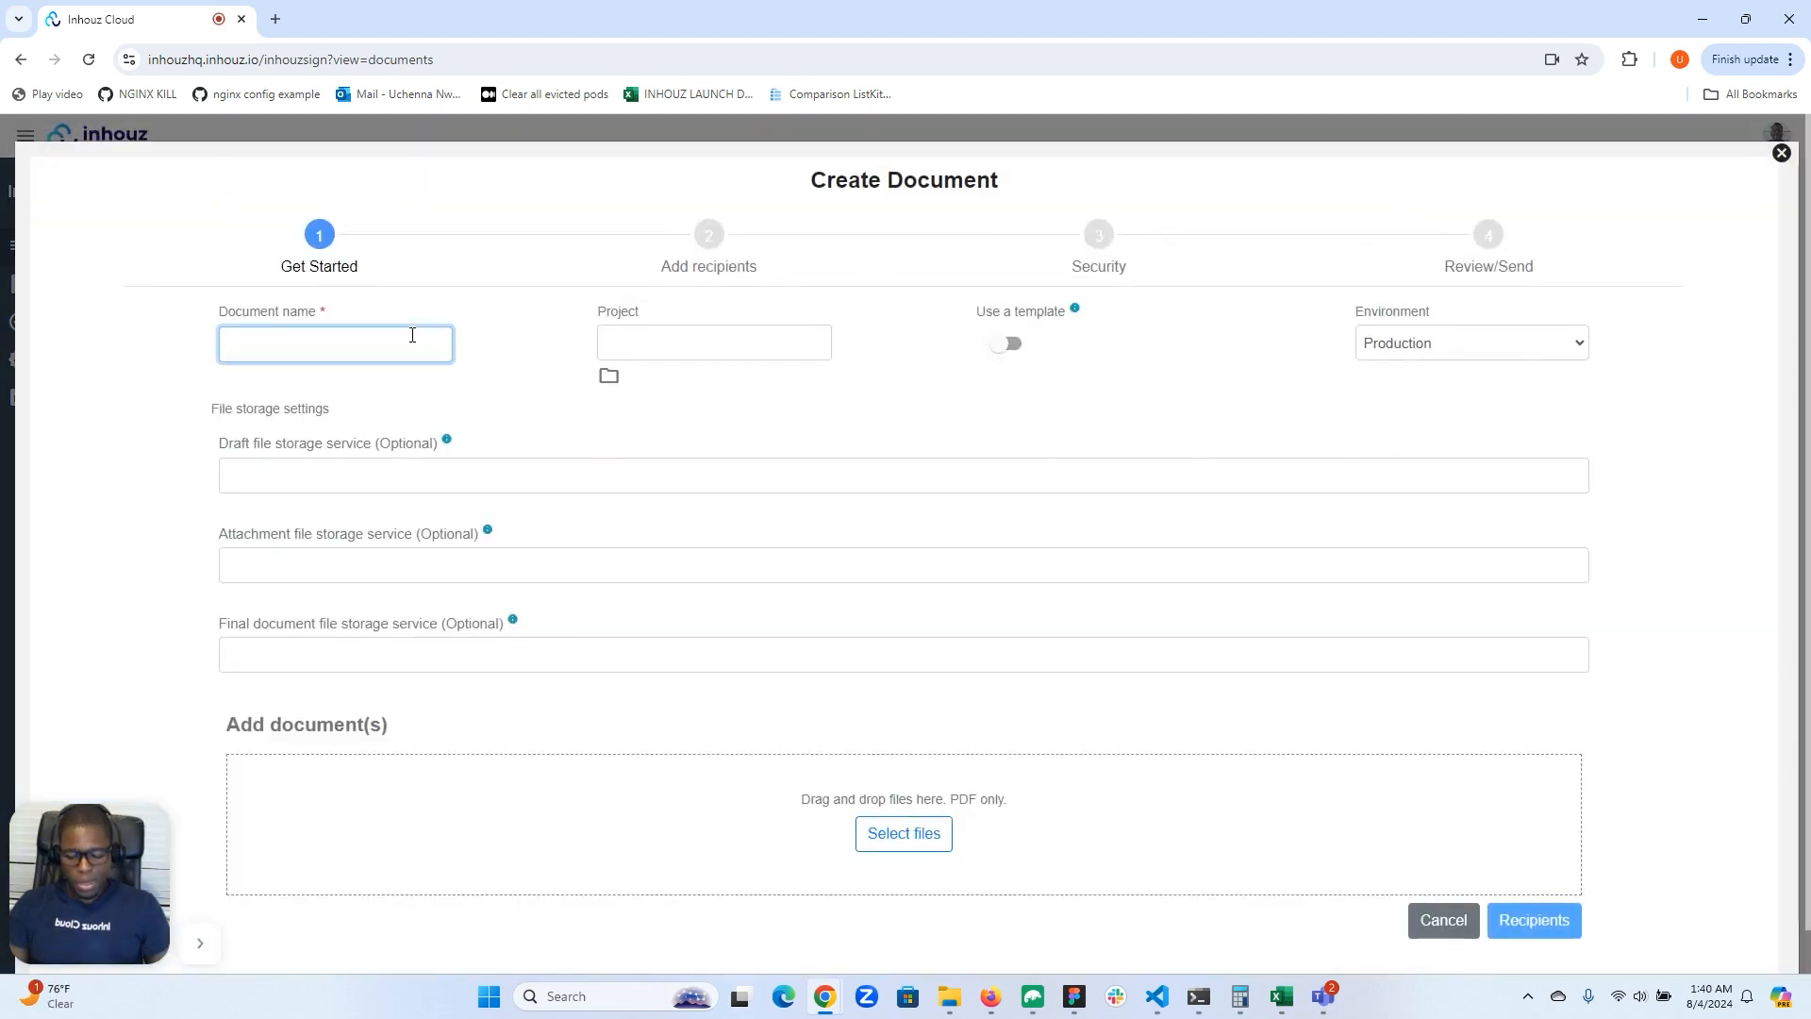
pyautogui.write('Test Proposal xx124')
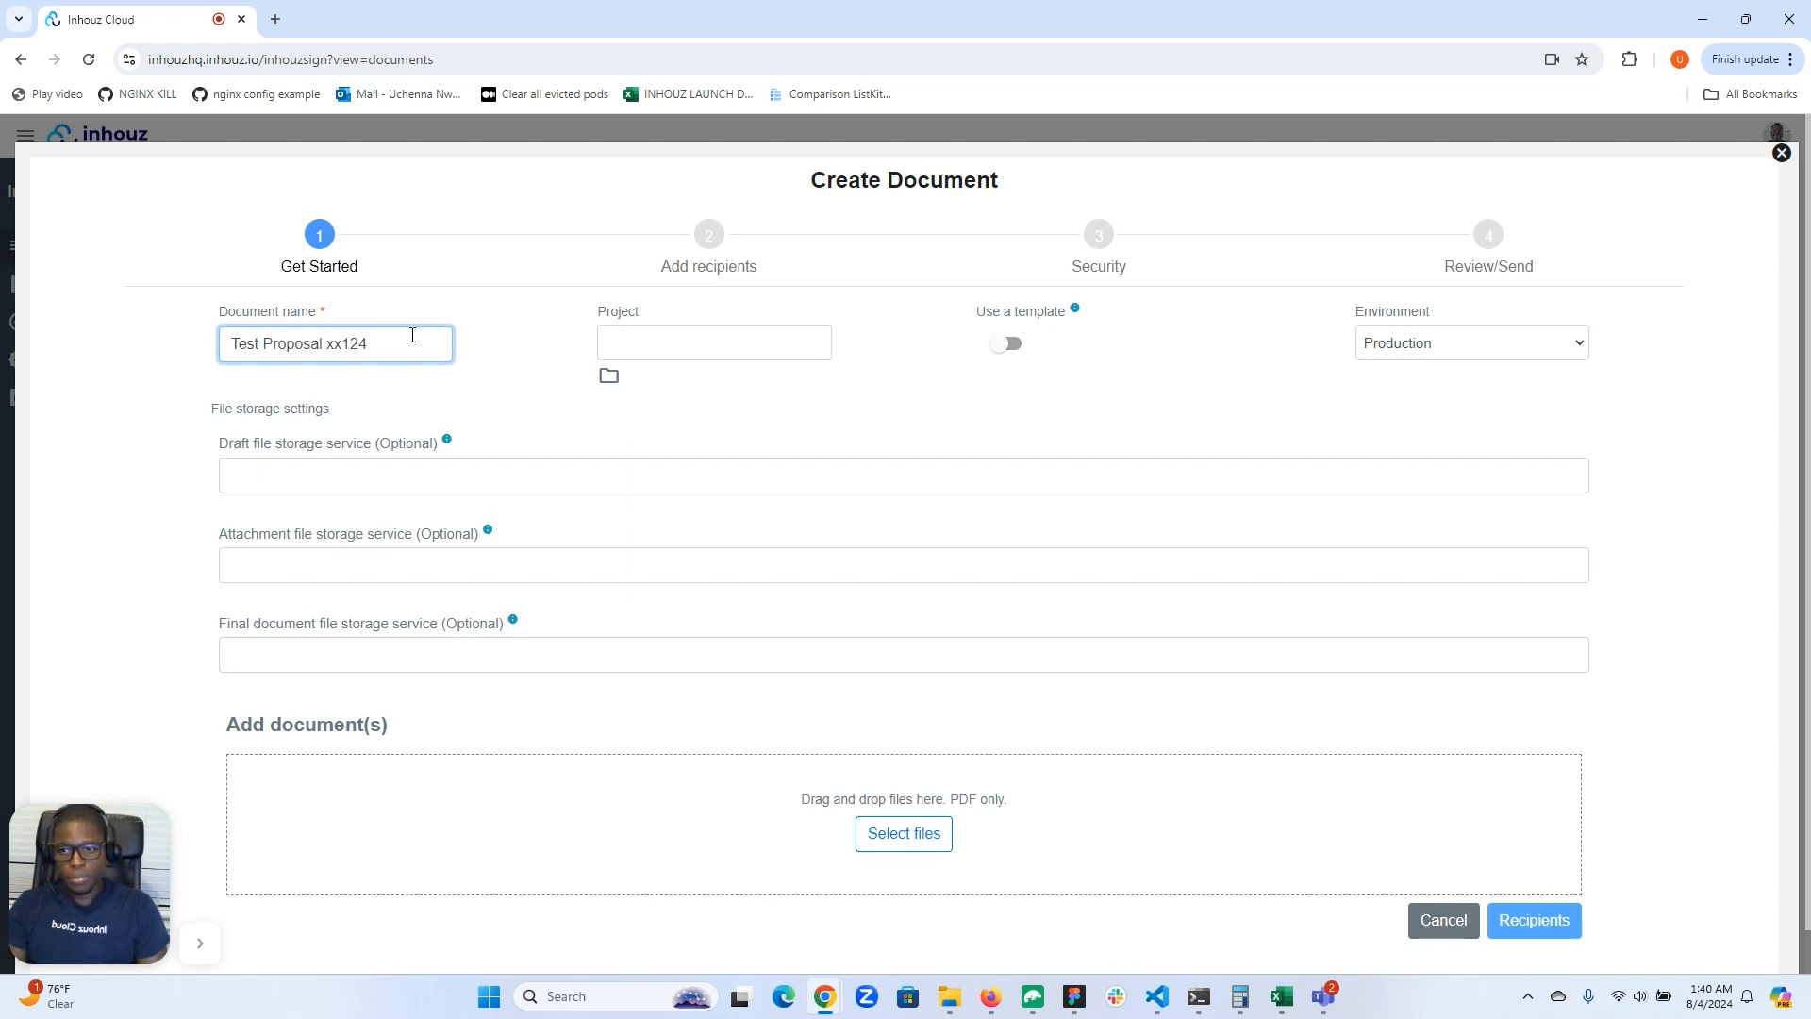
# Step: Base the new document on the Test proposal template and set its environment to Development
pyautogui.click(1011, 344)
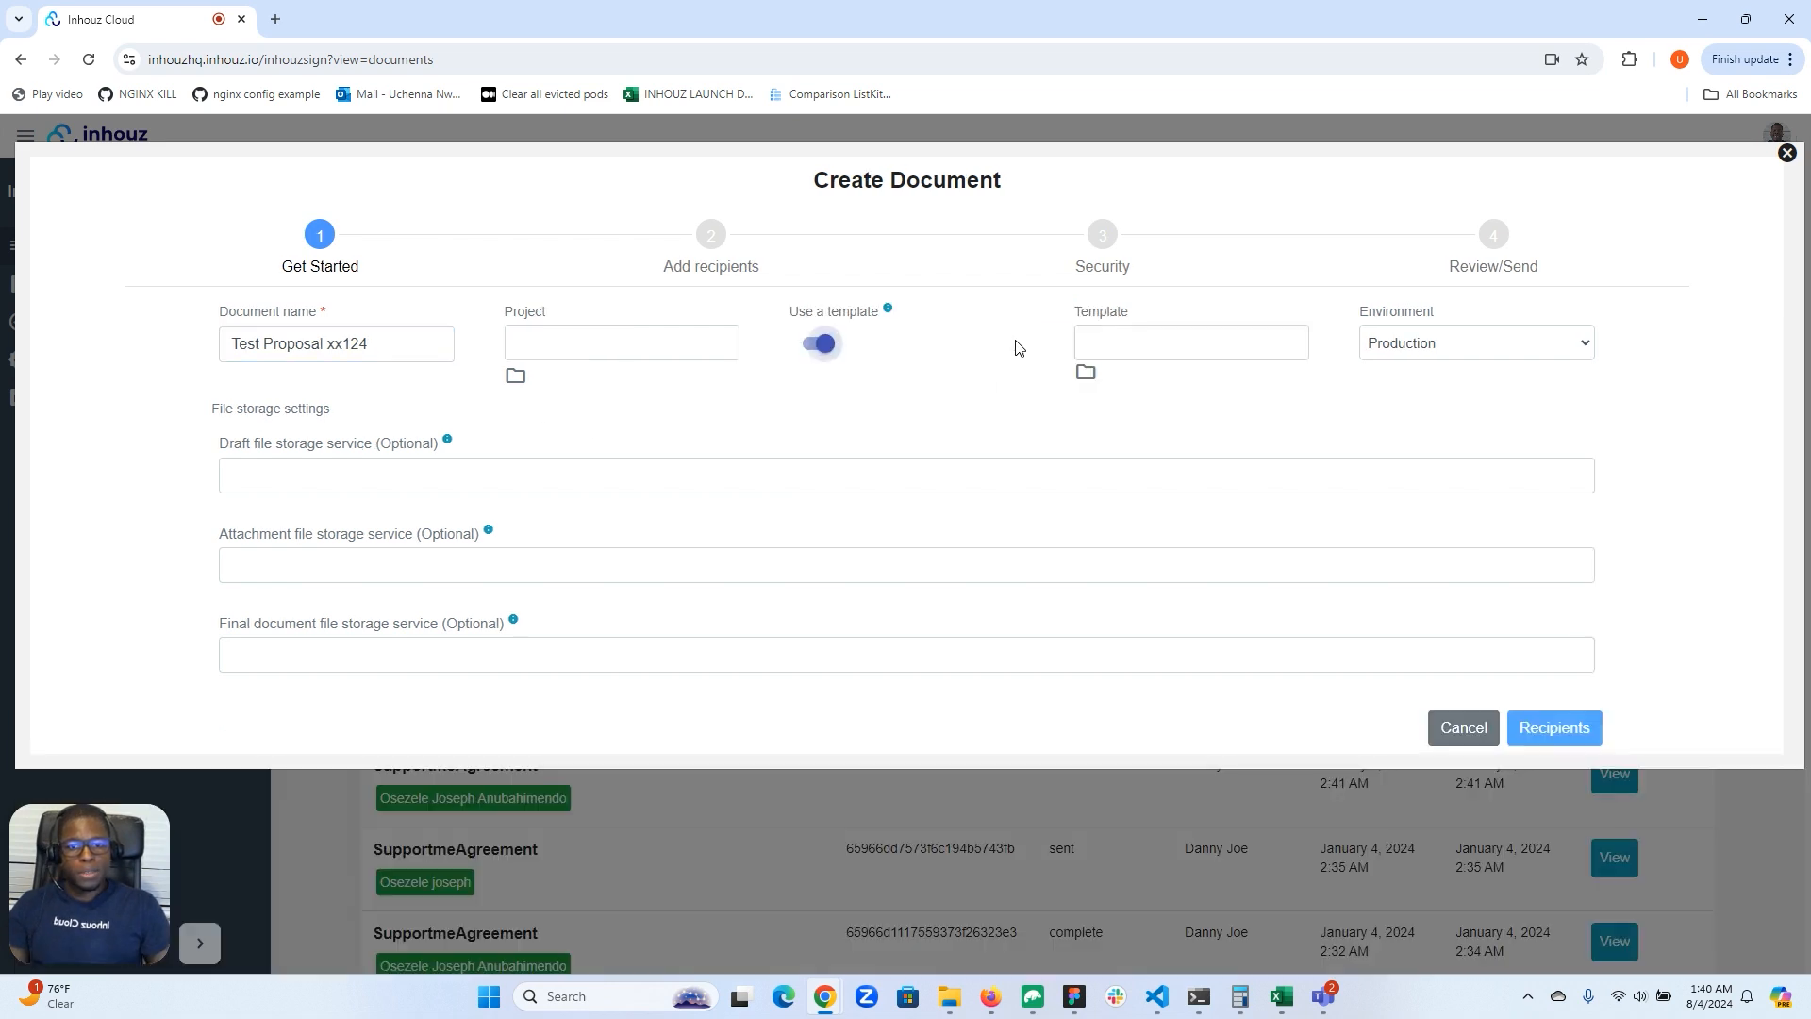
pyautogui.click(1086, 373)
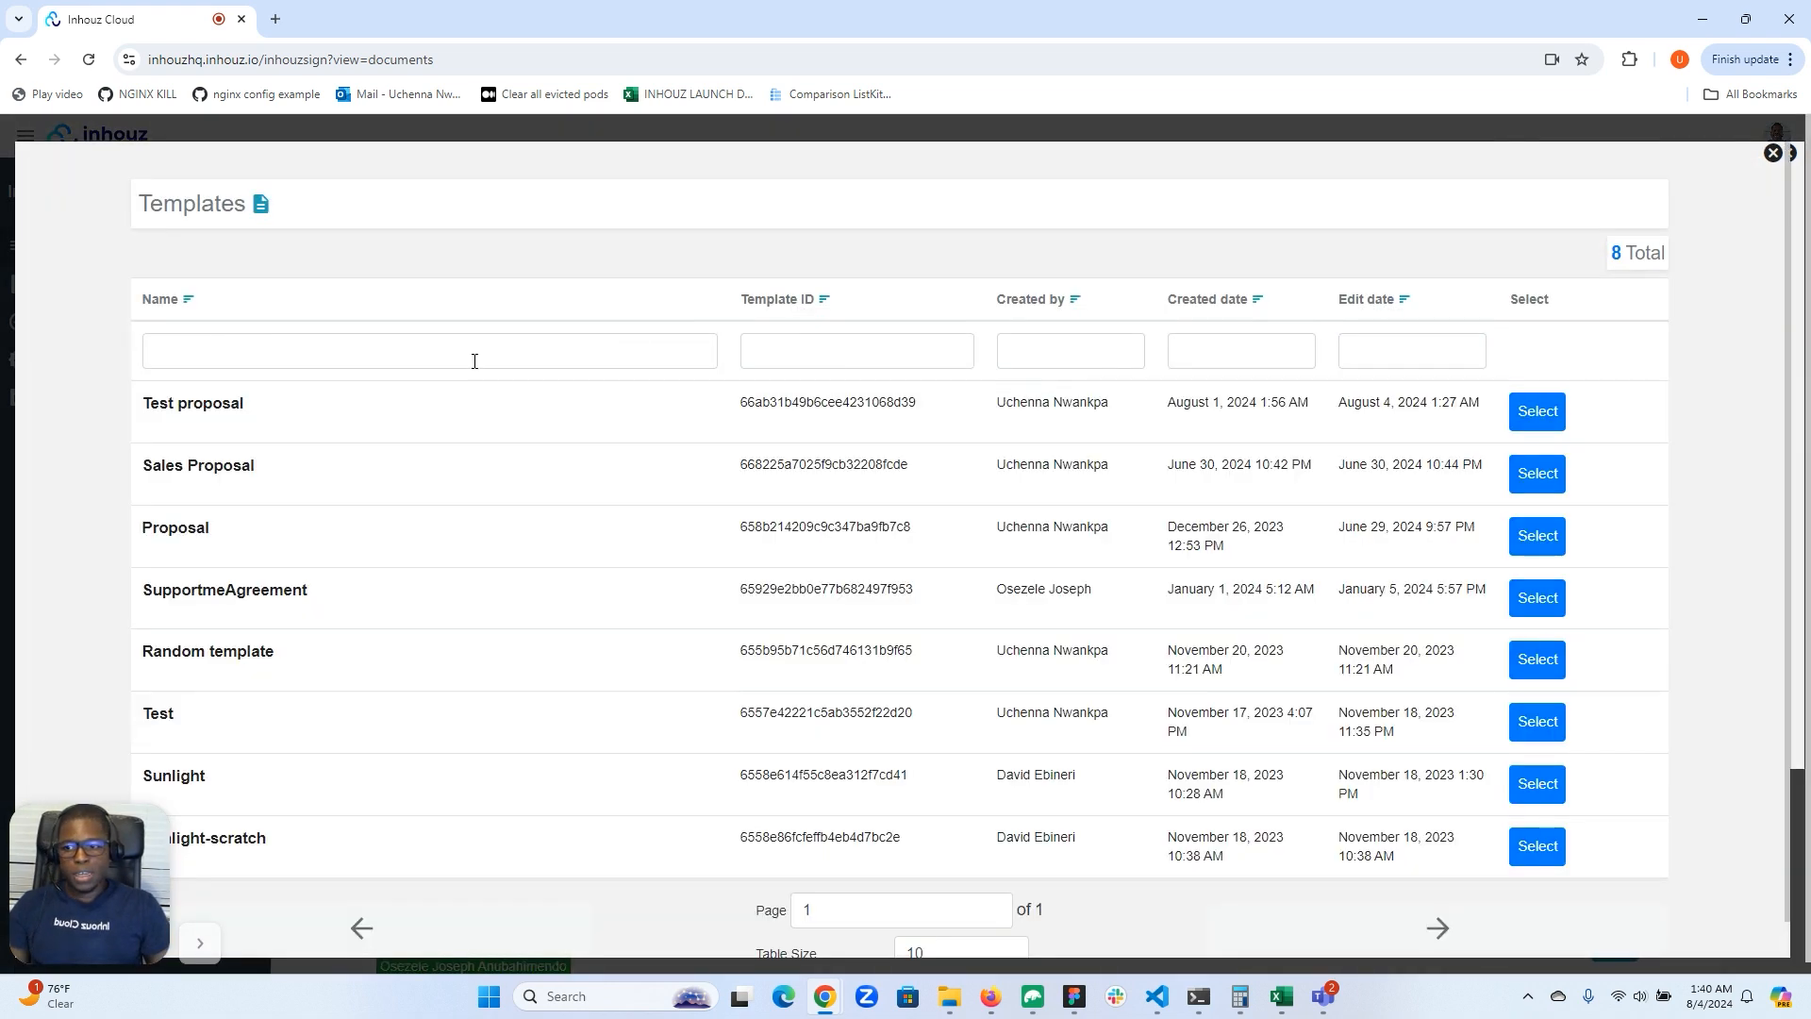
pyautogui.click(1537, 412)
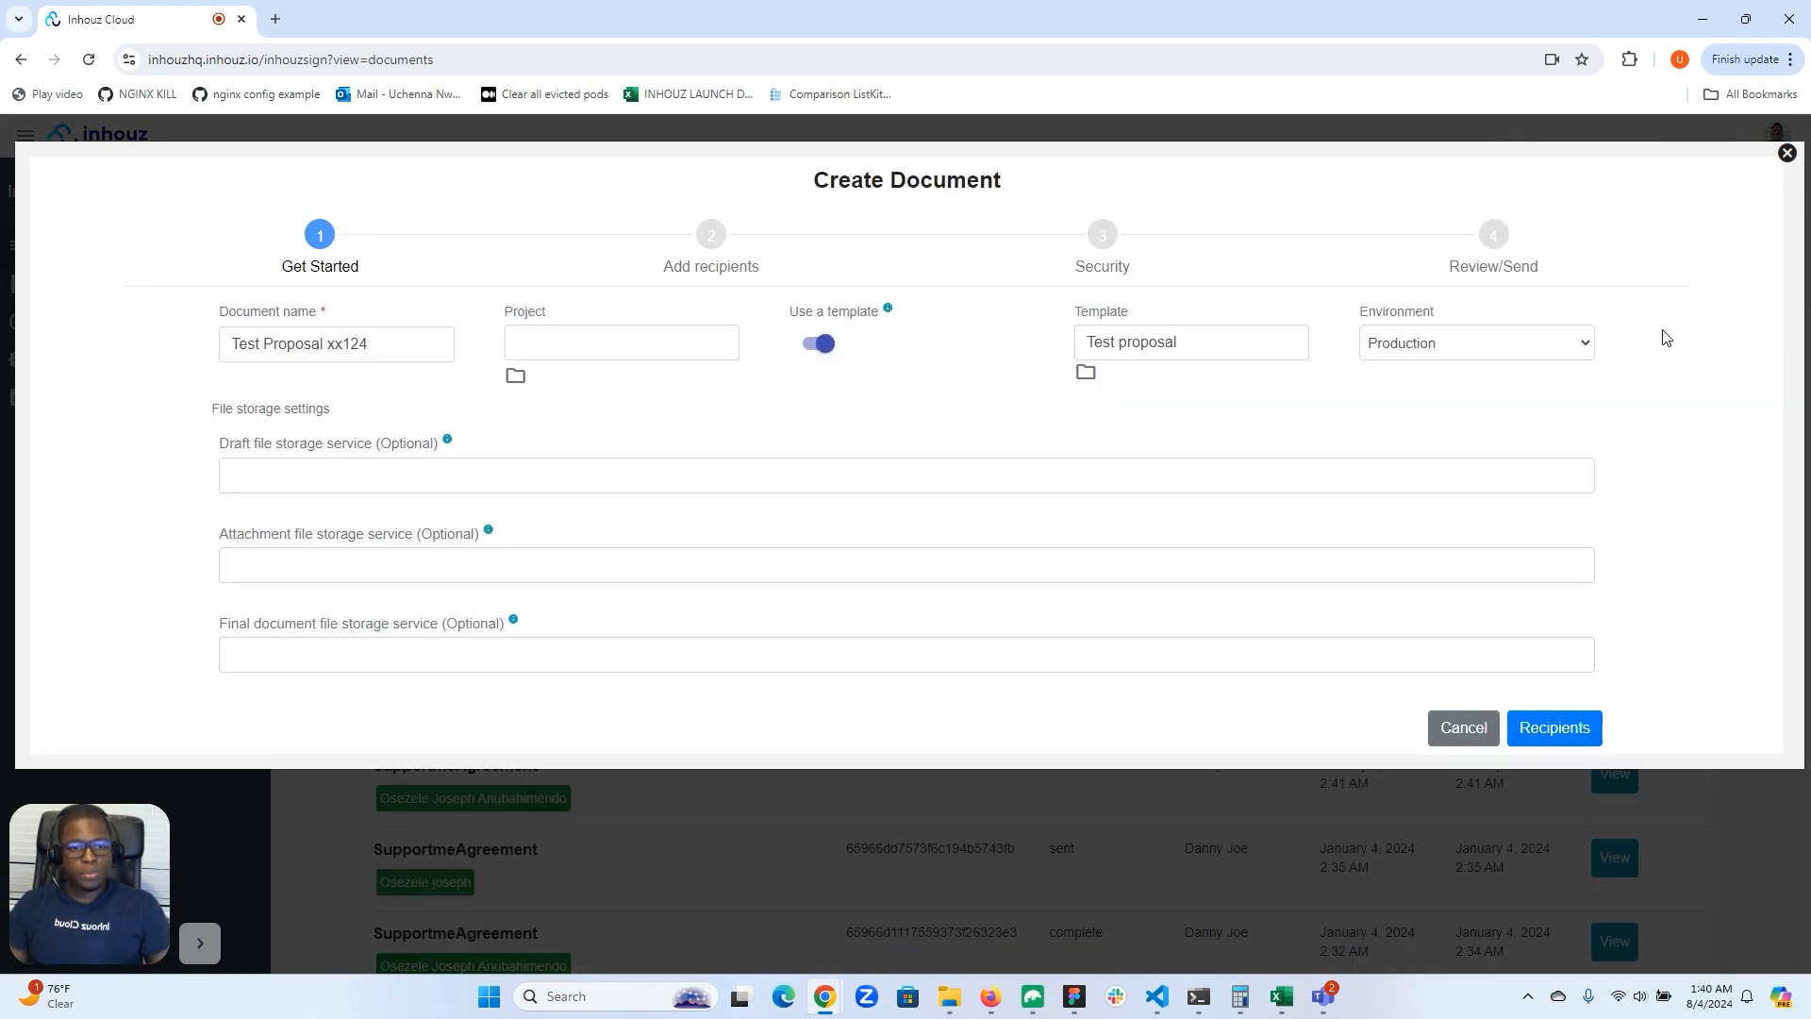
pyautogui.click(1440, 339)
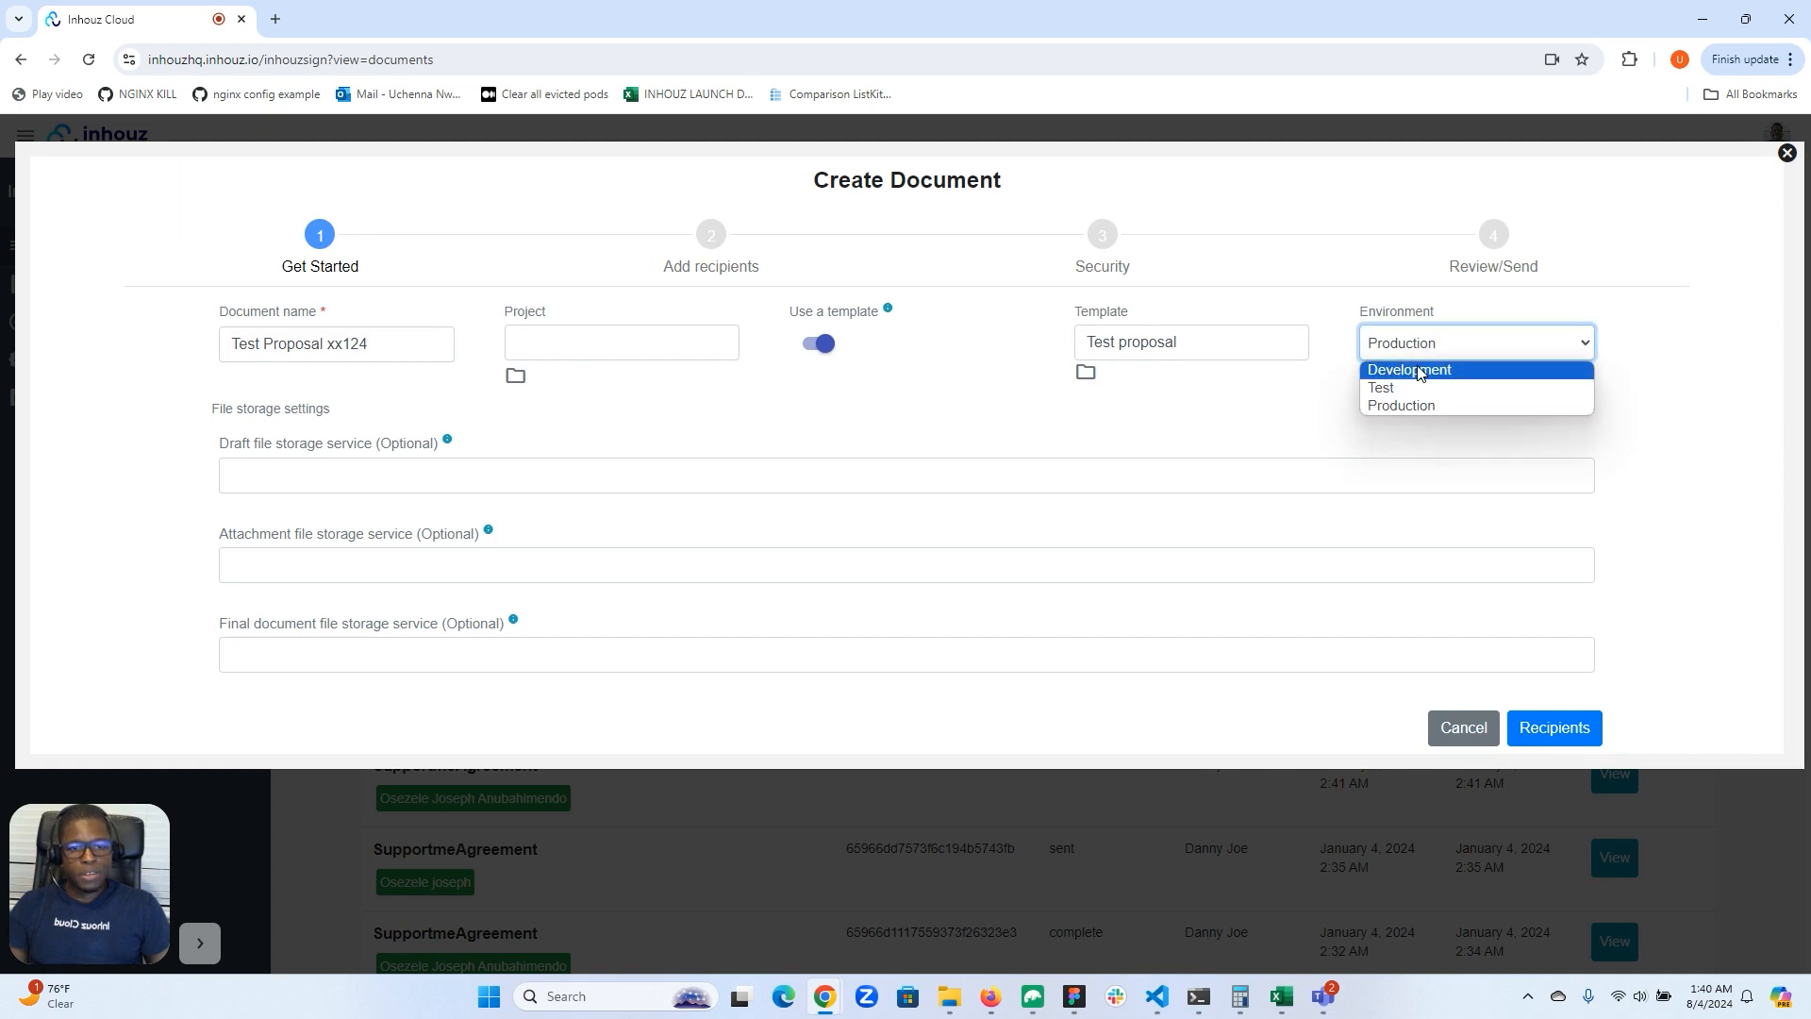
pyautogui.click(1420, 370)
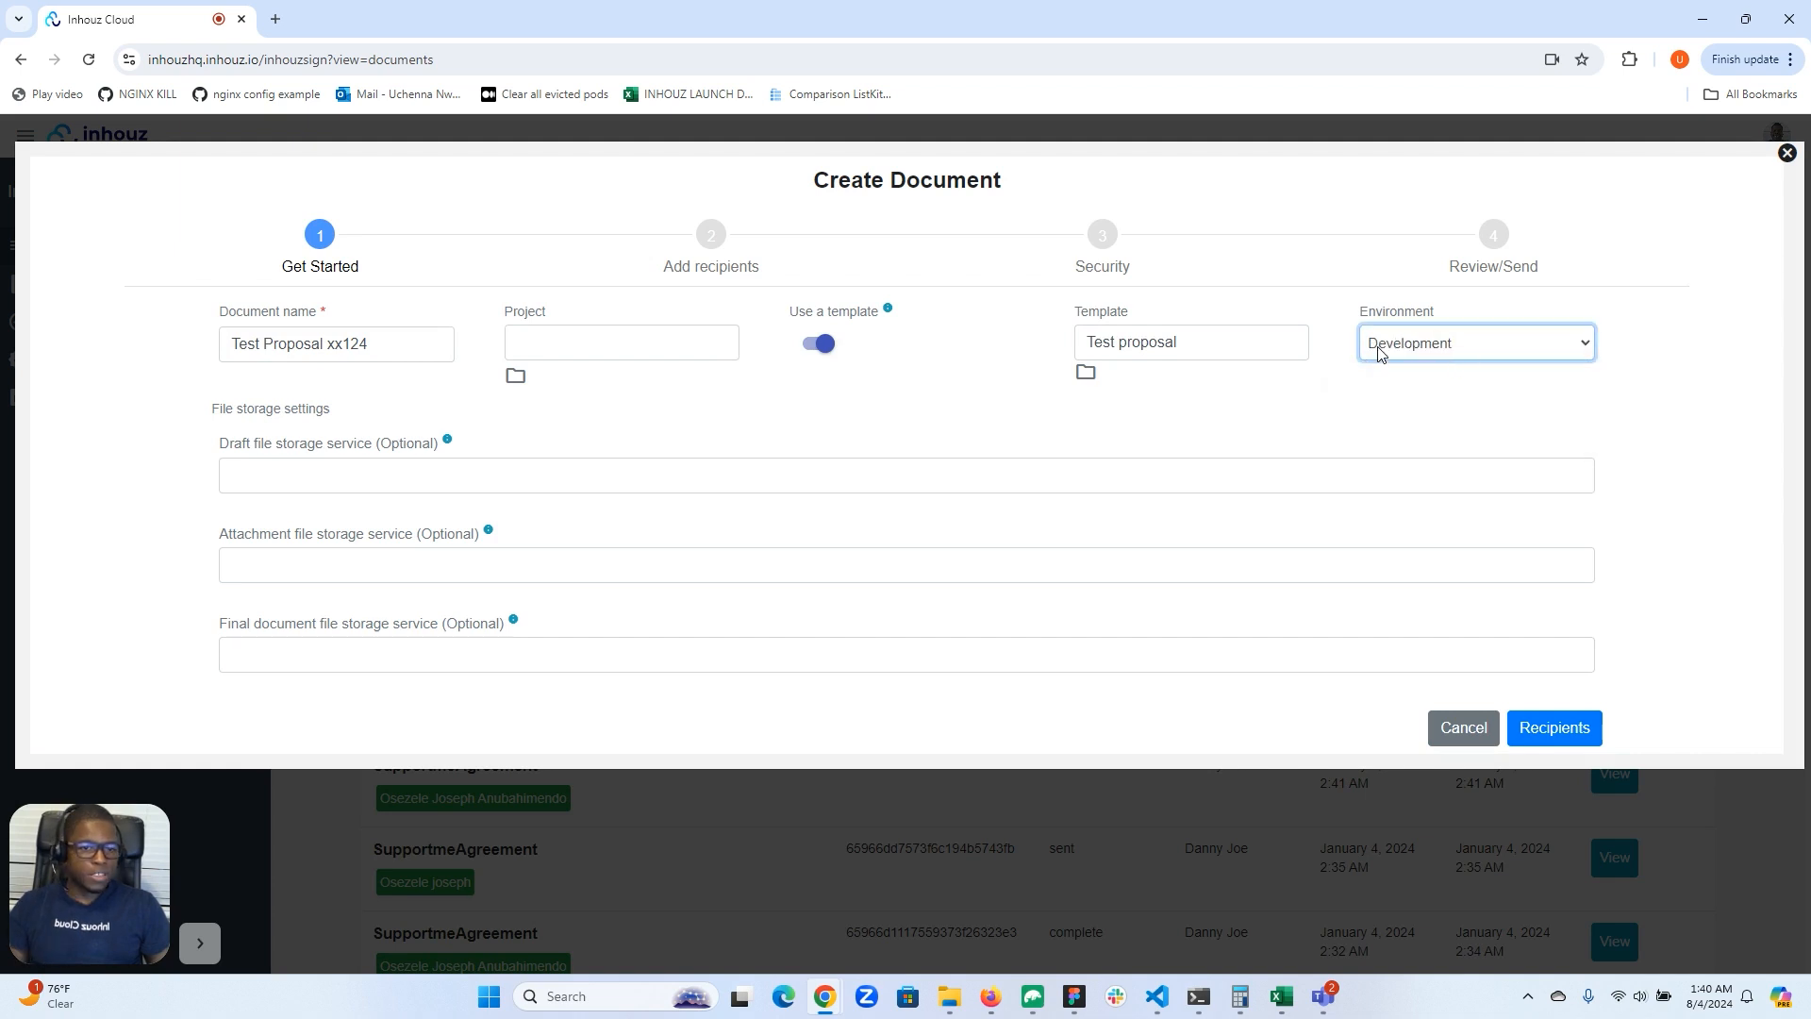
# Step: Fill in the Boss recipient's e-mail, first name and last name from the first saved contact
pyautogui.click(1547, 735)
pyautogui.click(604, 436)
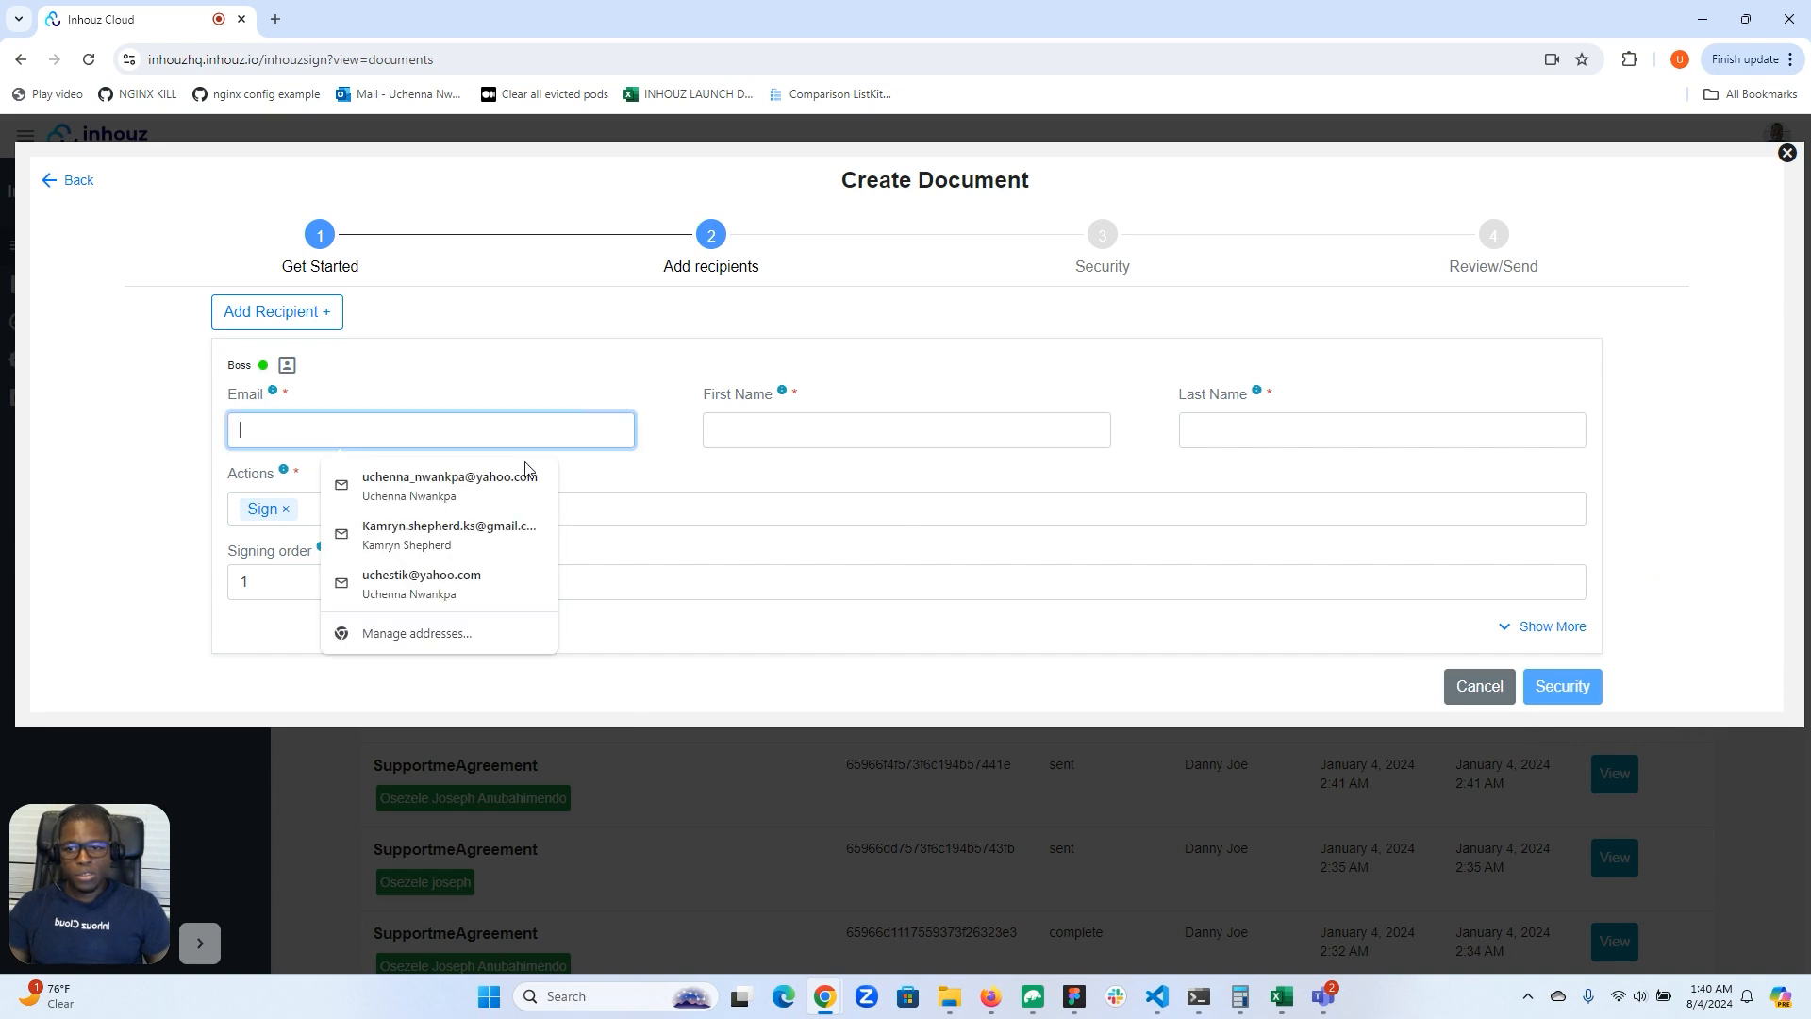
pyautogui.click(515, 474)
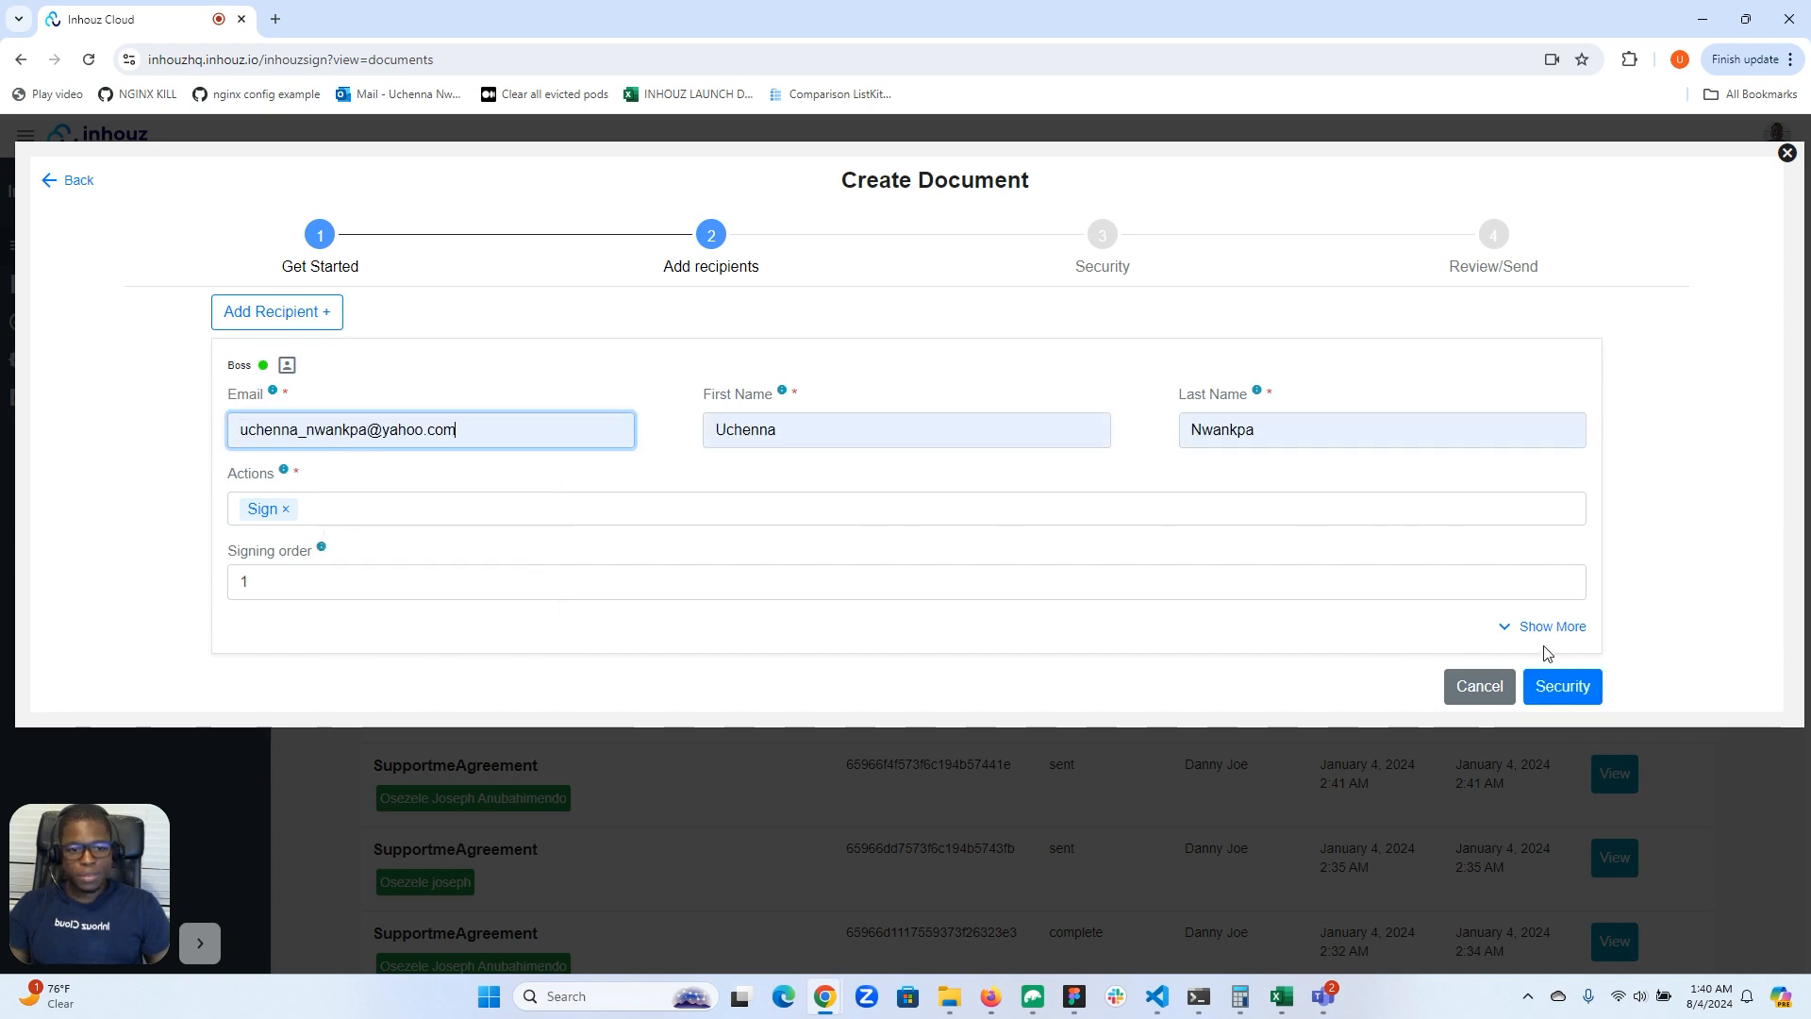
# Step: Disable the Restrict access security option and send the document
pyautogui.click(1561, 687)
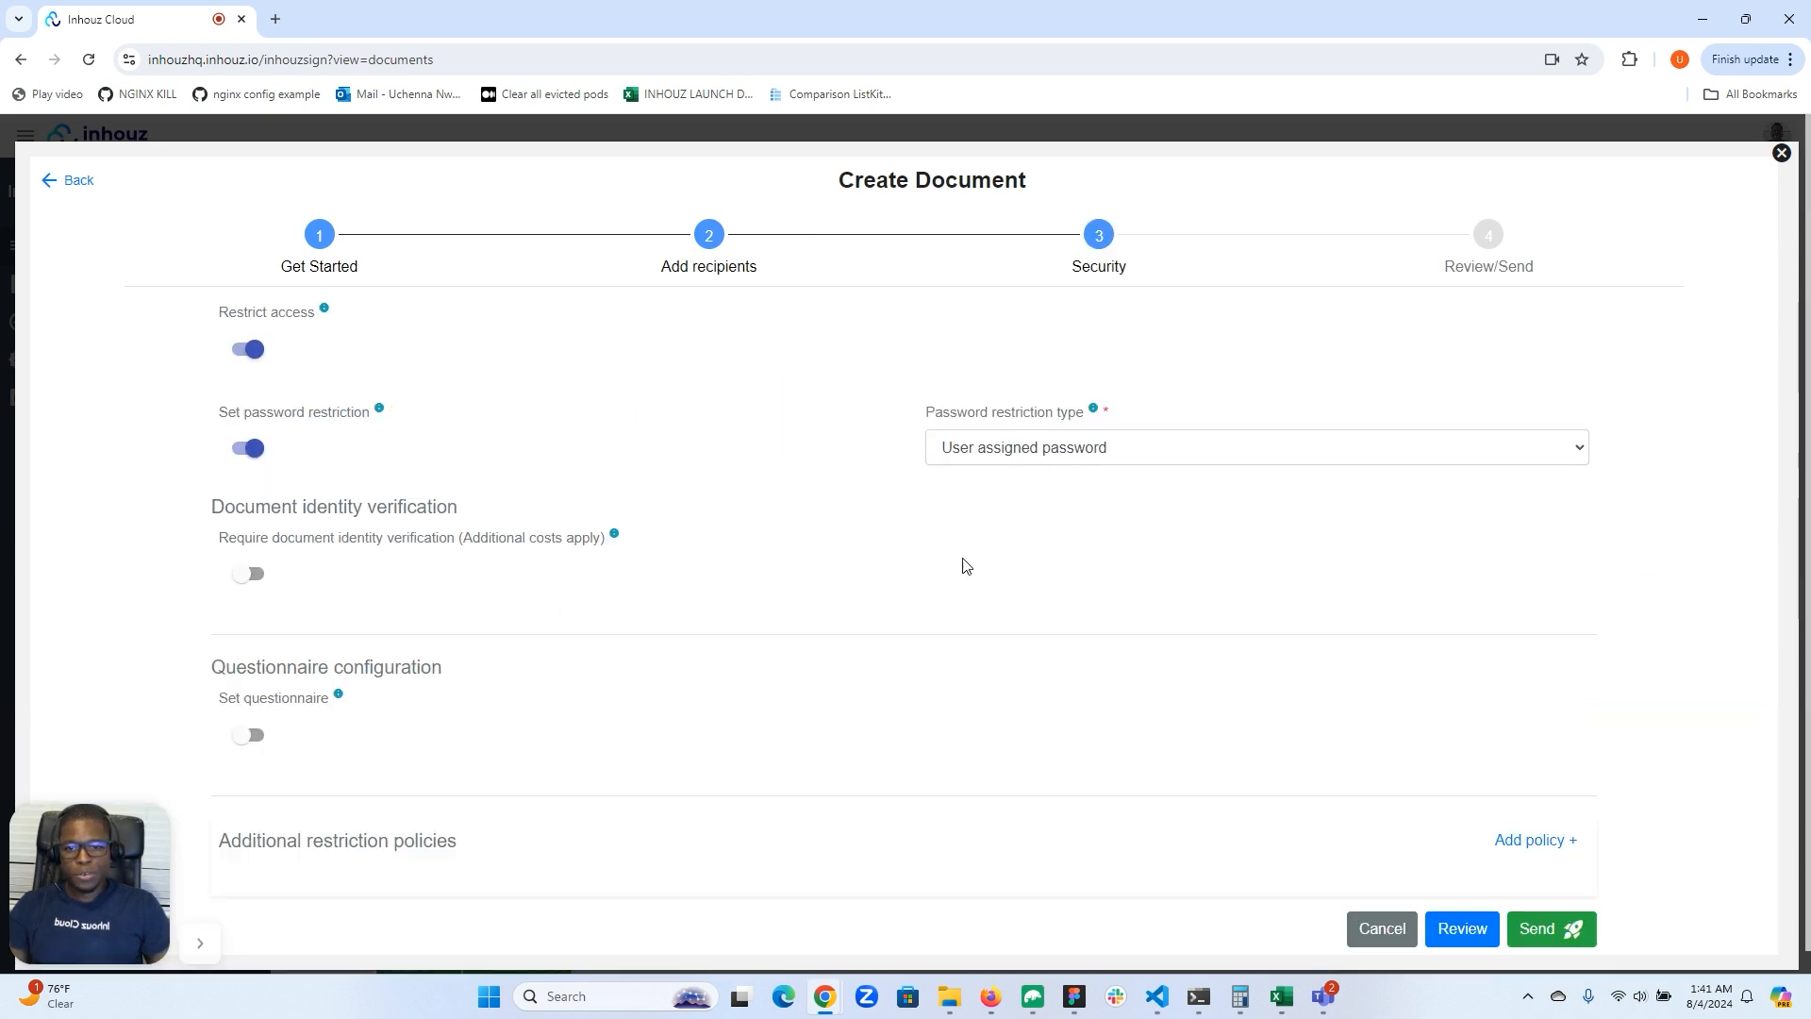
pyautogui.scroll(-1, 443, 528)
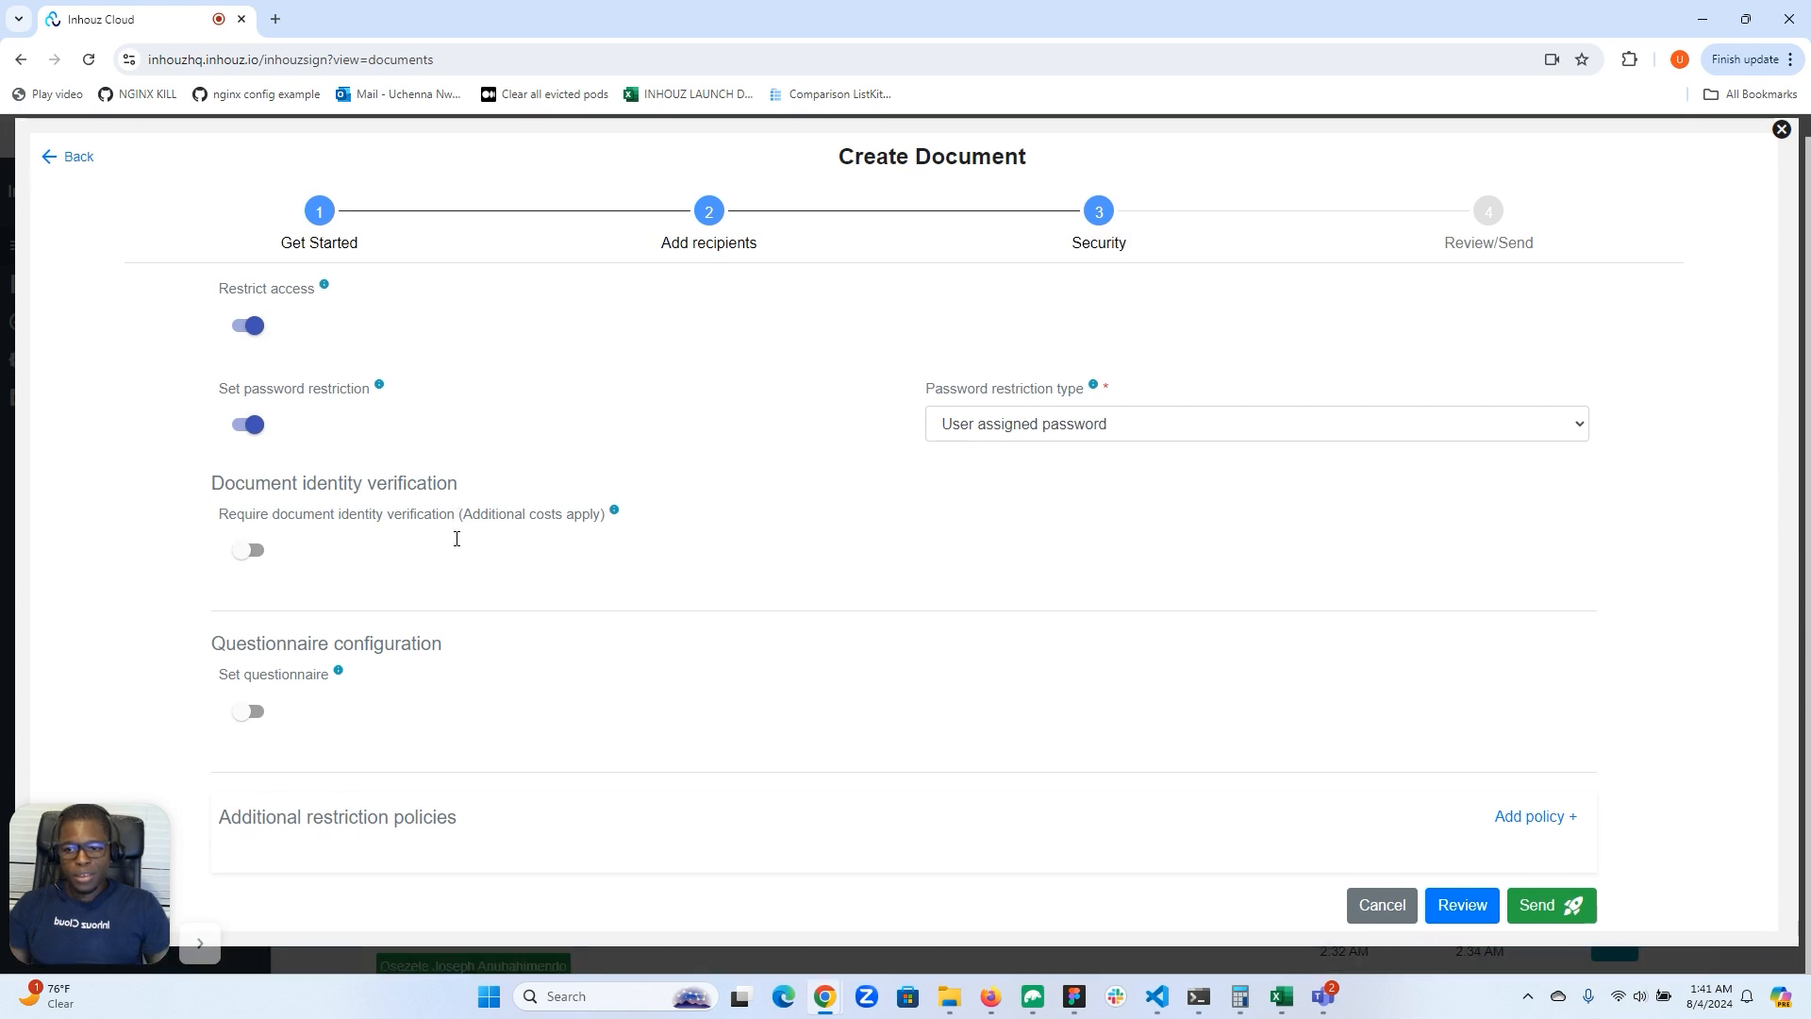
pyautogui.click(243, 329)
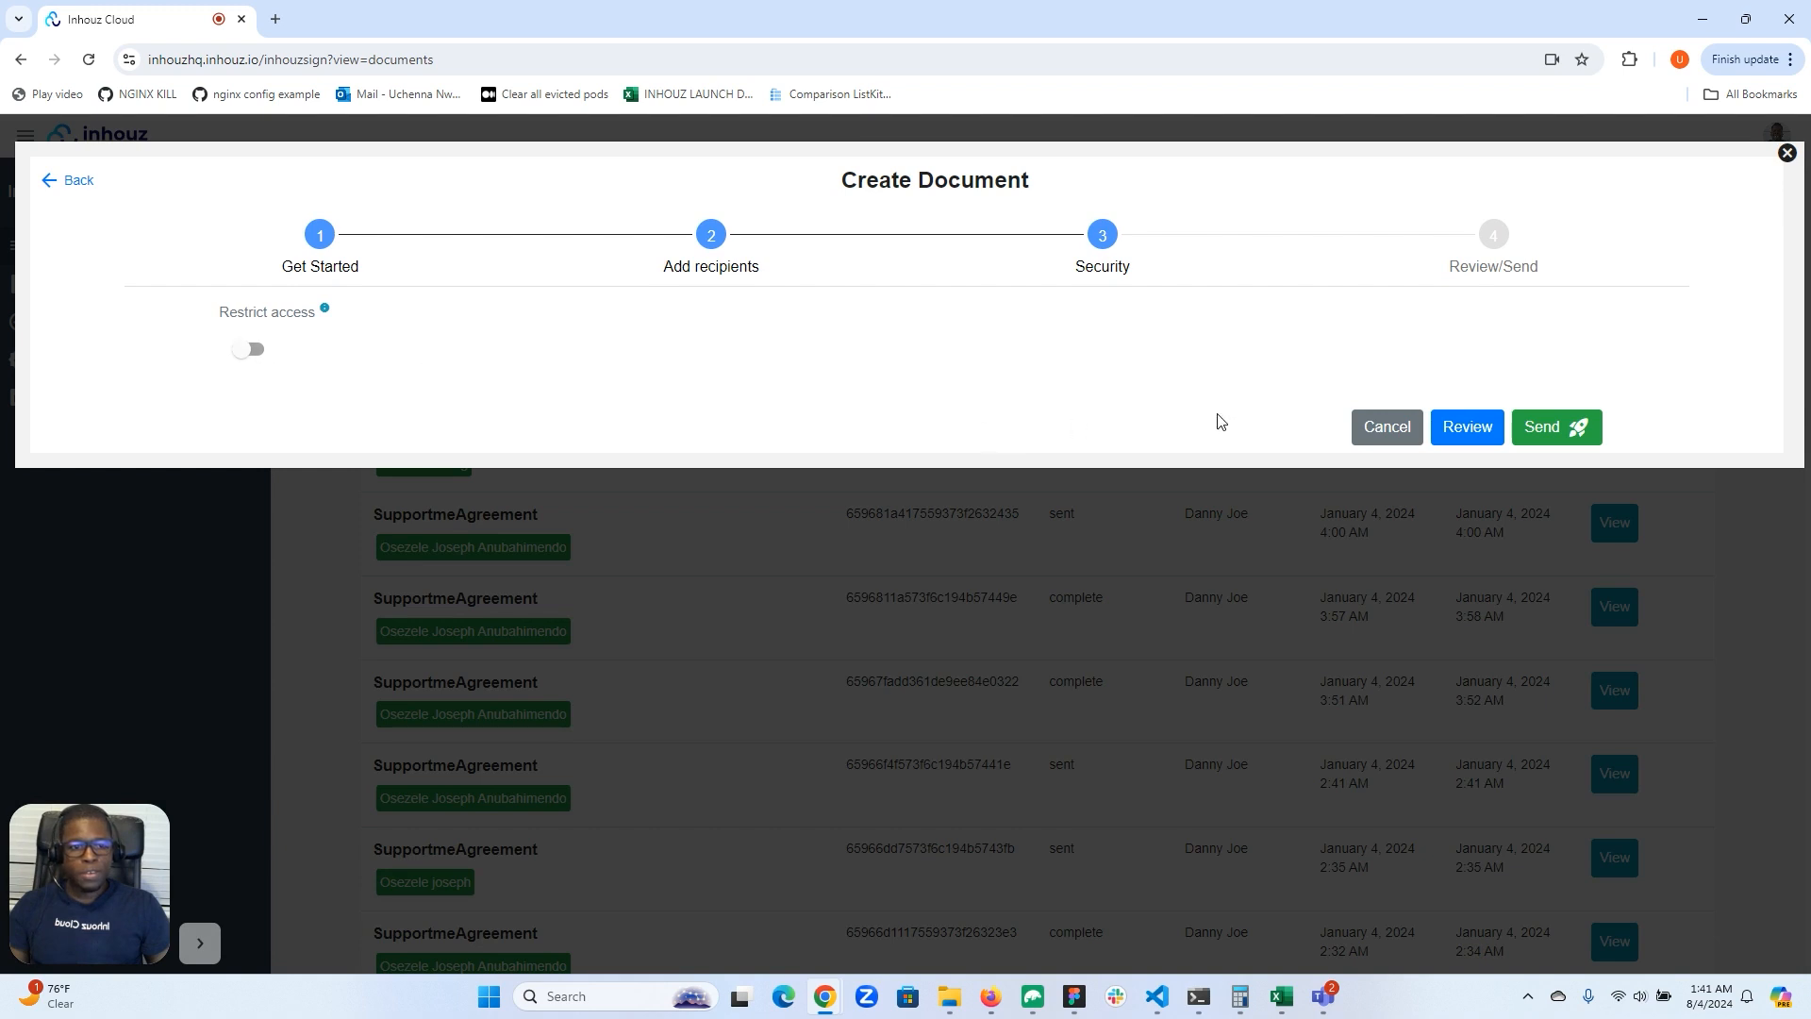
pyautogui.click(1554, 429)
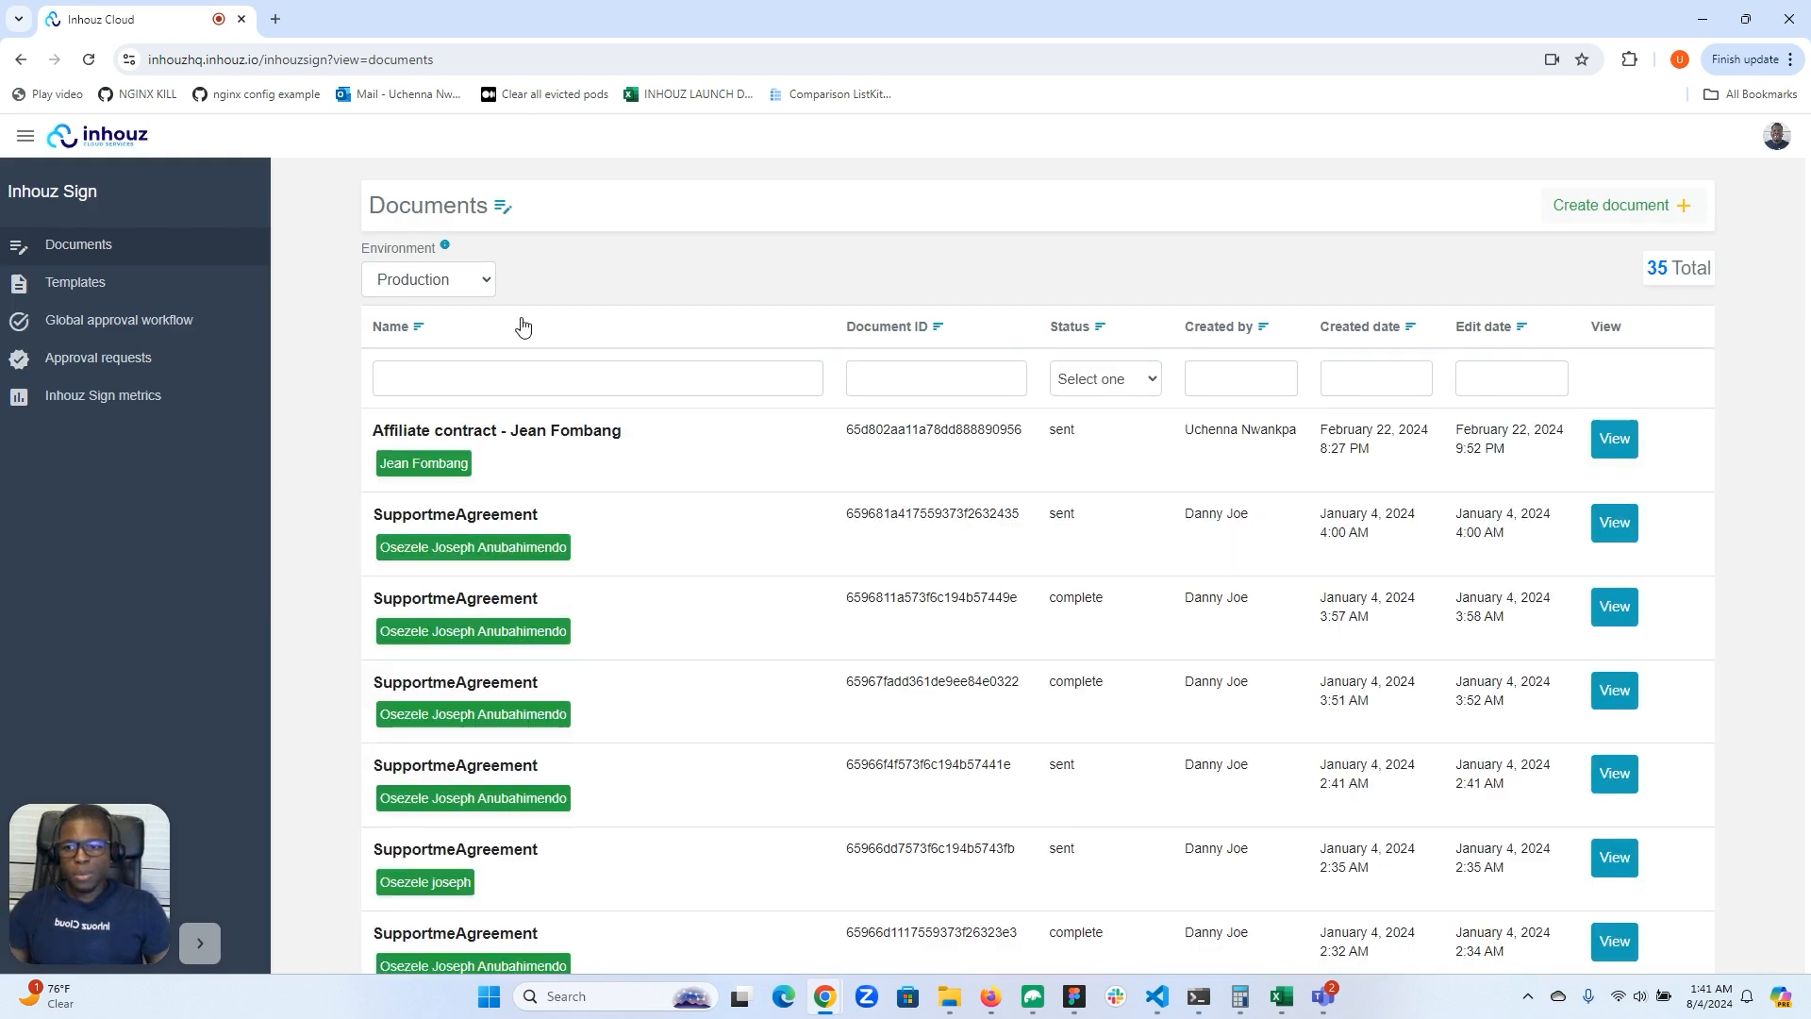
# Step: Show the documents of the Development environment and open Test Proposal xx124
pyautogui.click(472, 279)
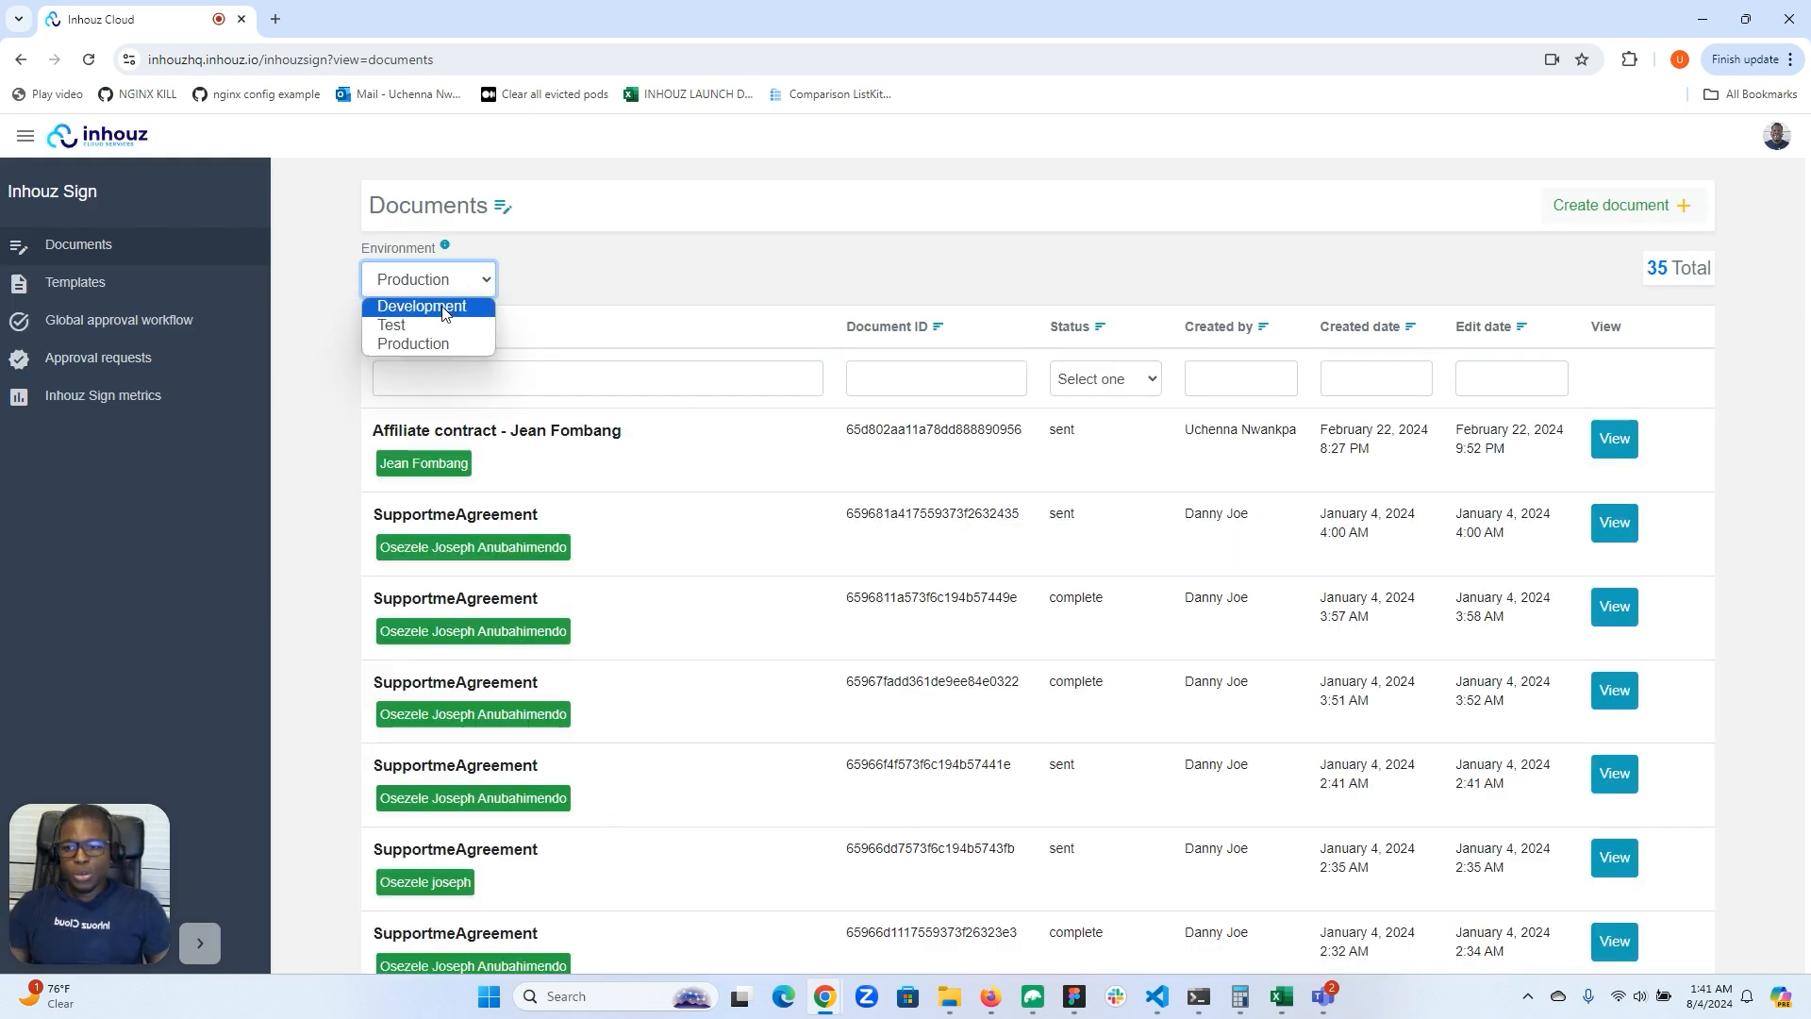
pyautogui.click(445, 309)
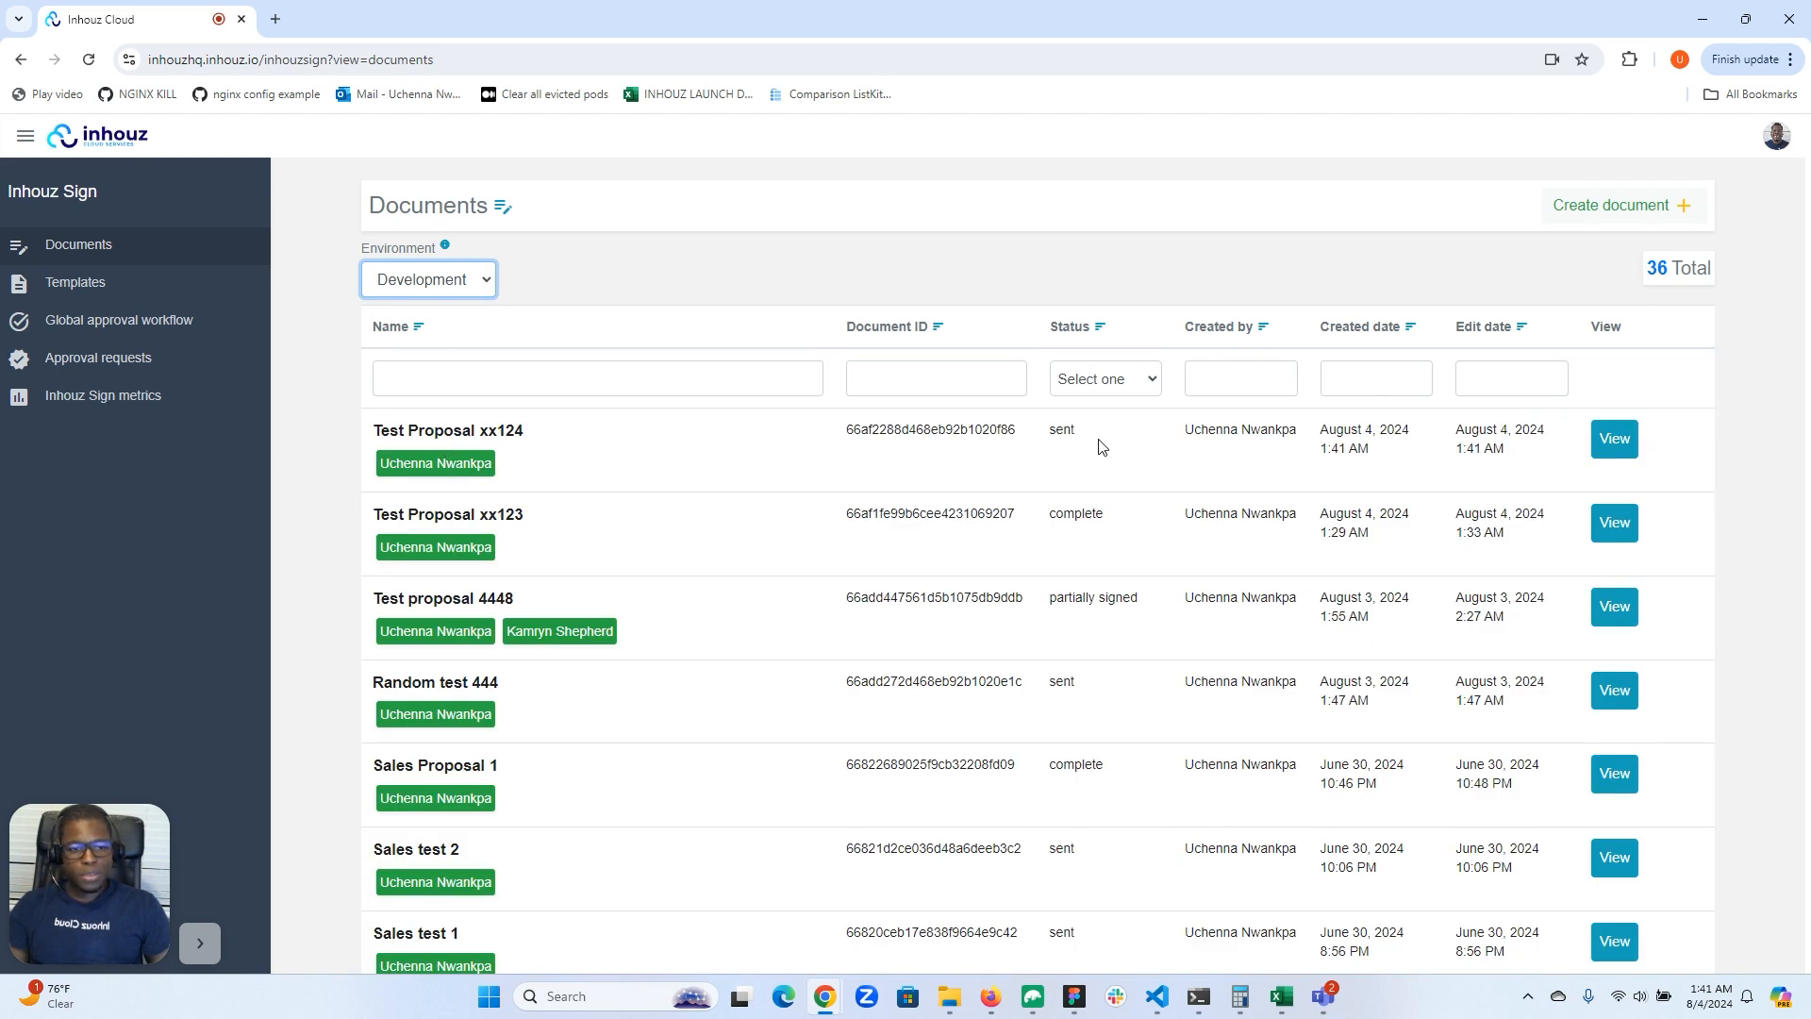
pyautogui.click(1615, 442)
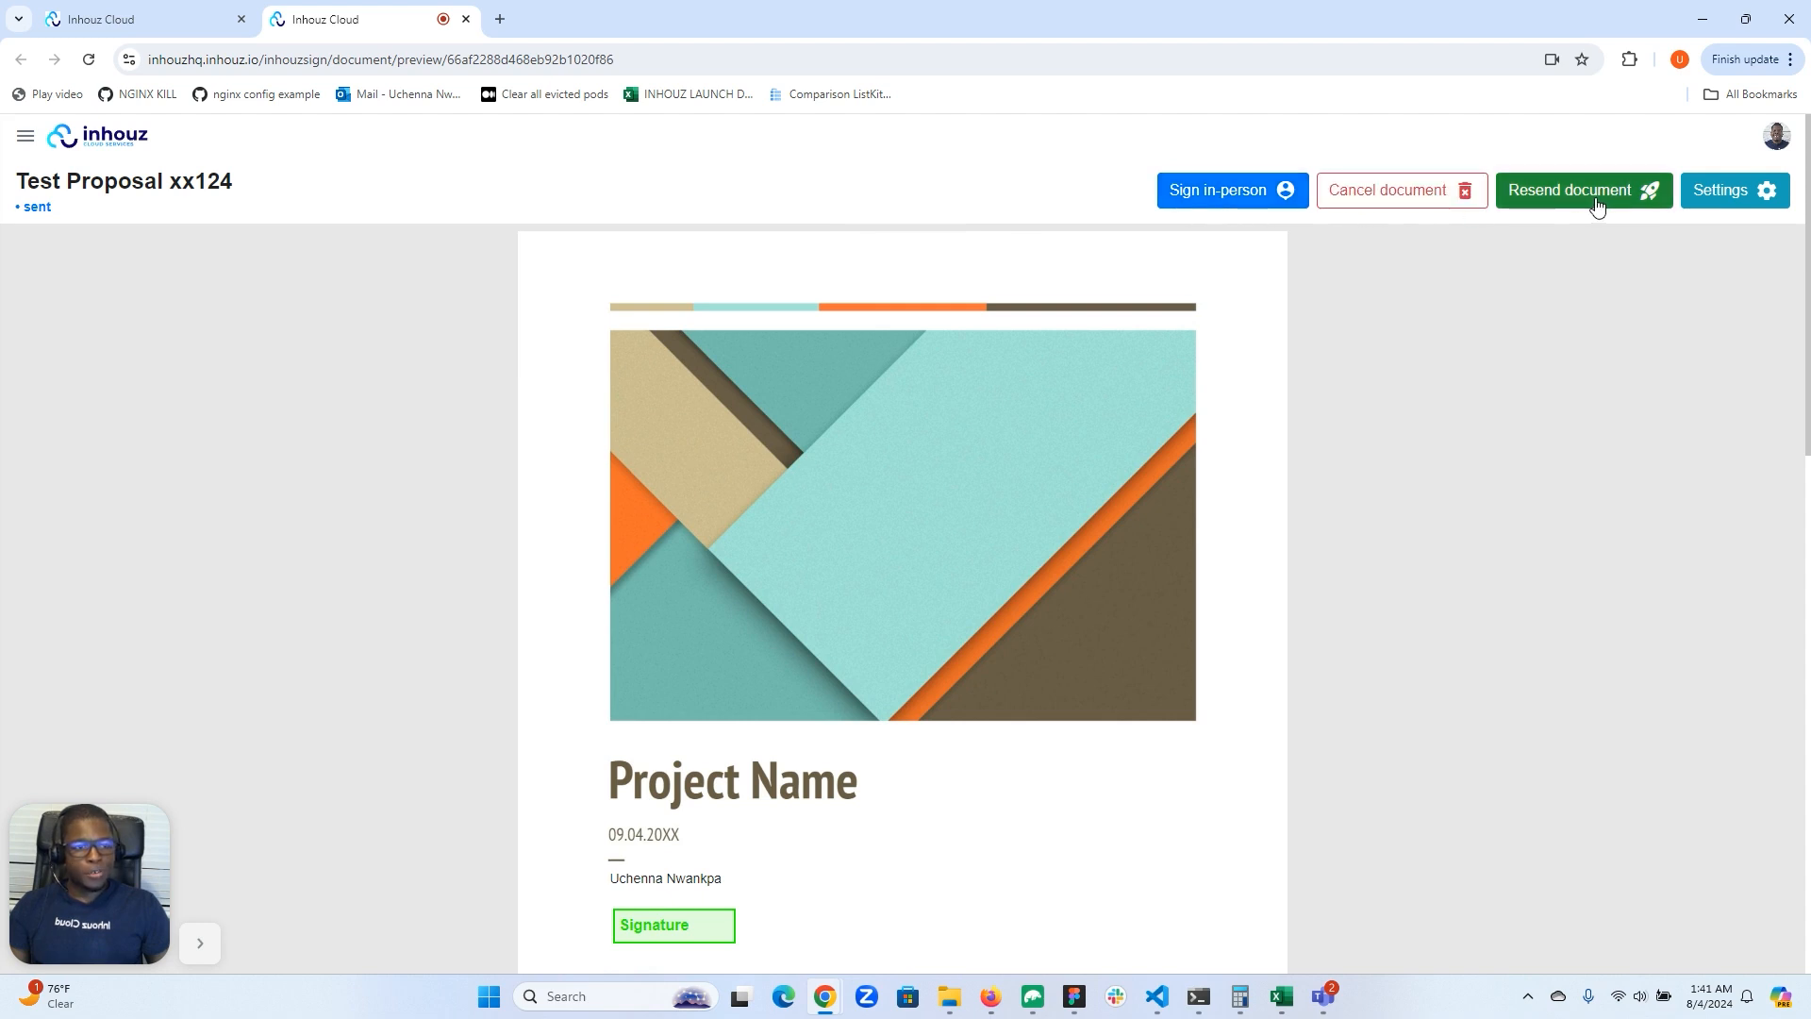
# Step: Review the sent document's settings and its available environment options, leaving them as they are
pyautogui.click(1731, 203)
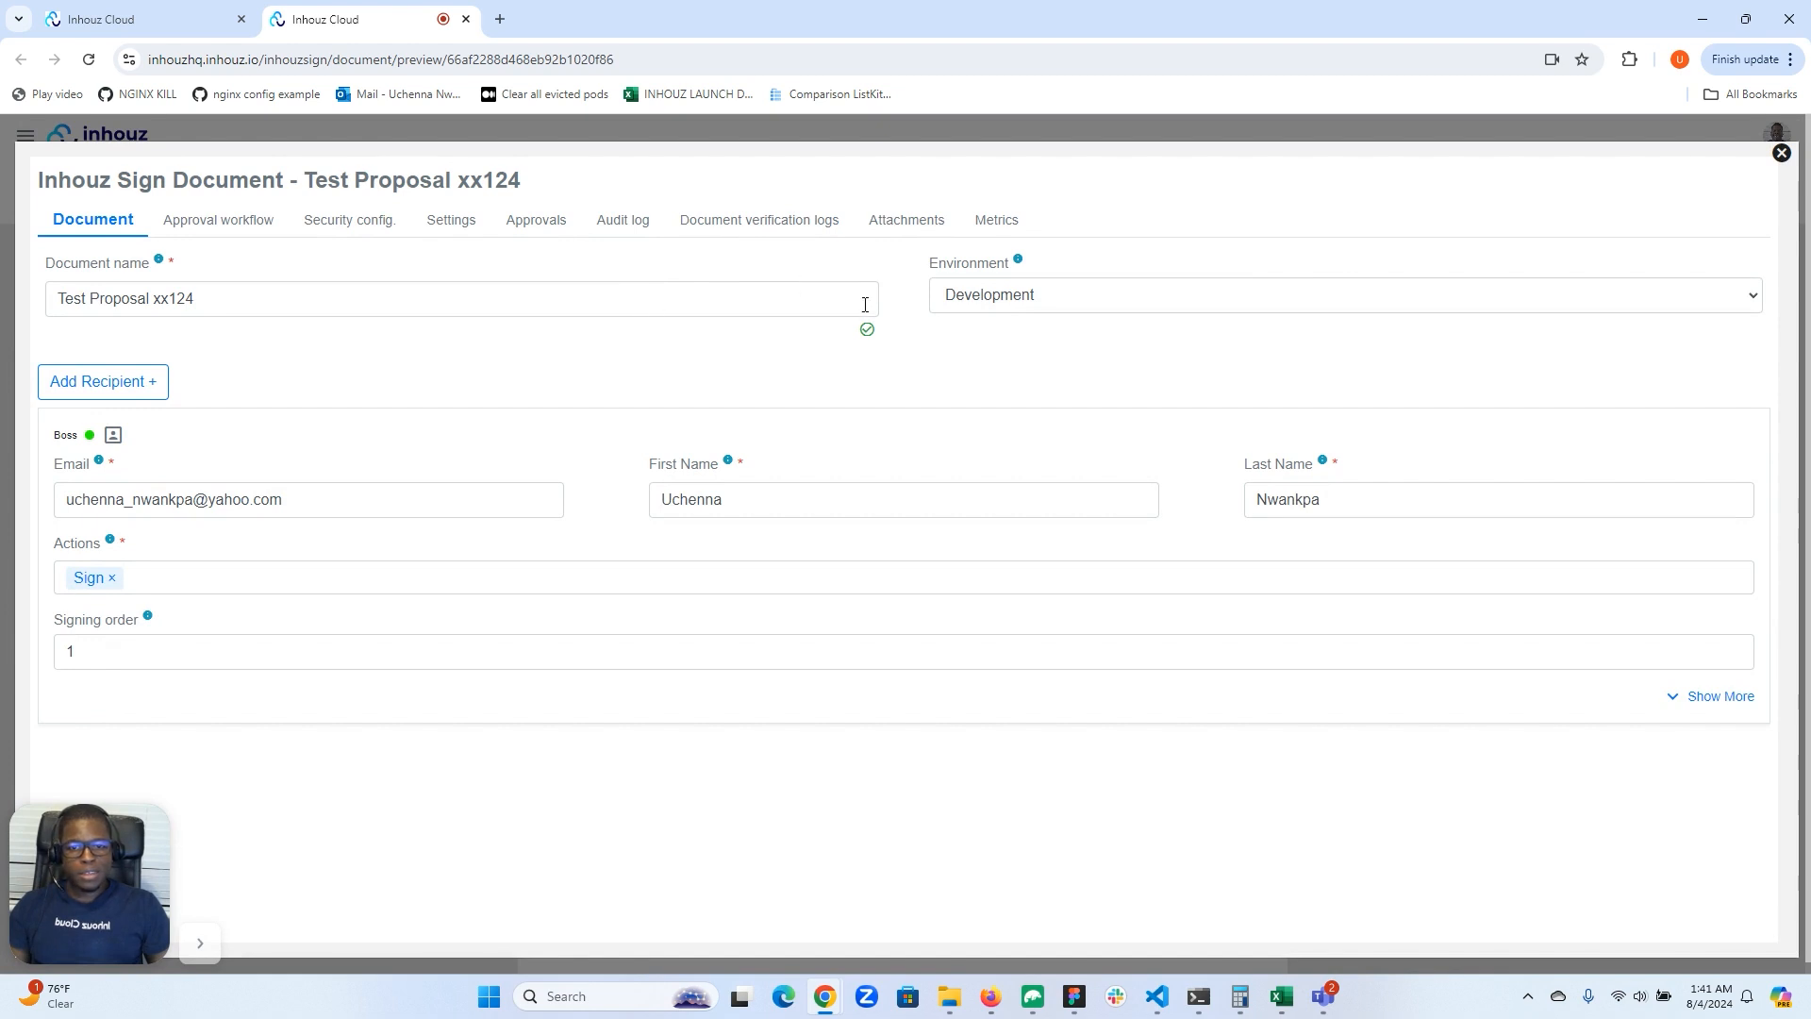
pyautogui.click(1078, 305)
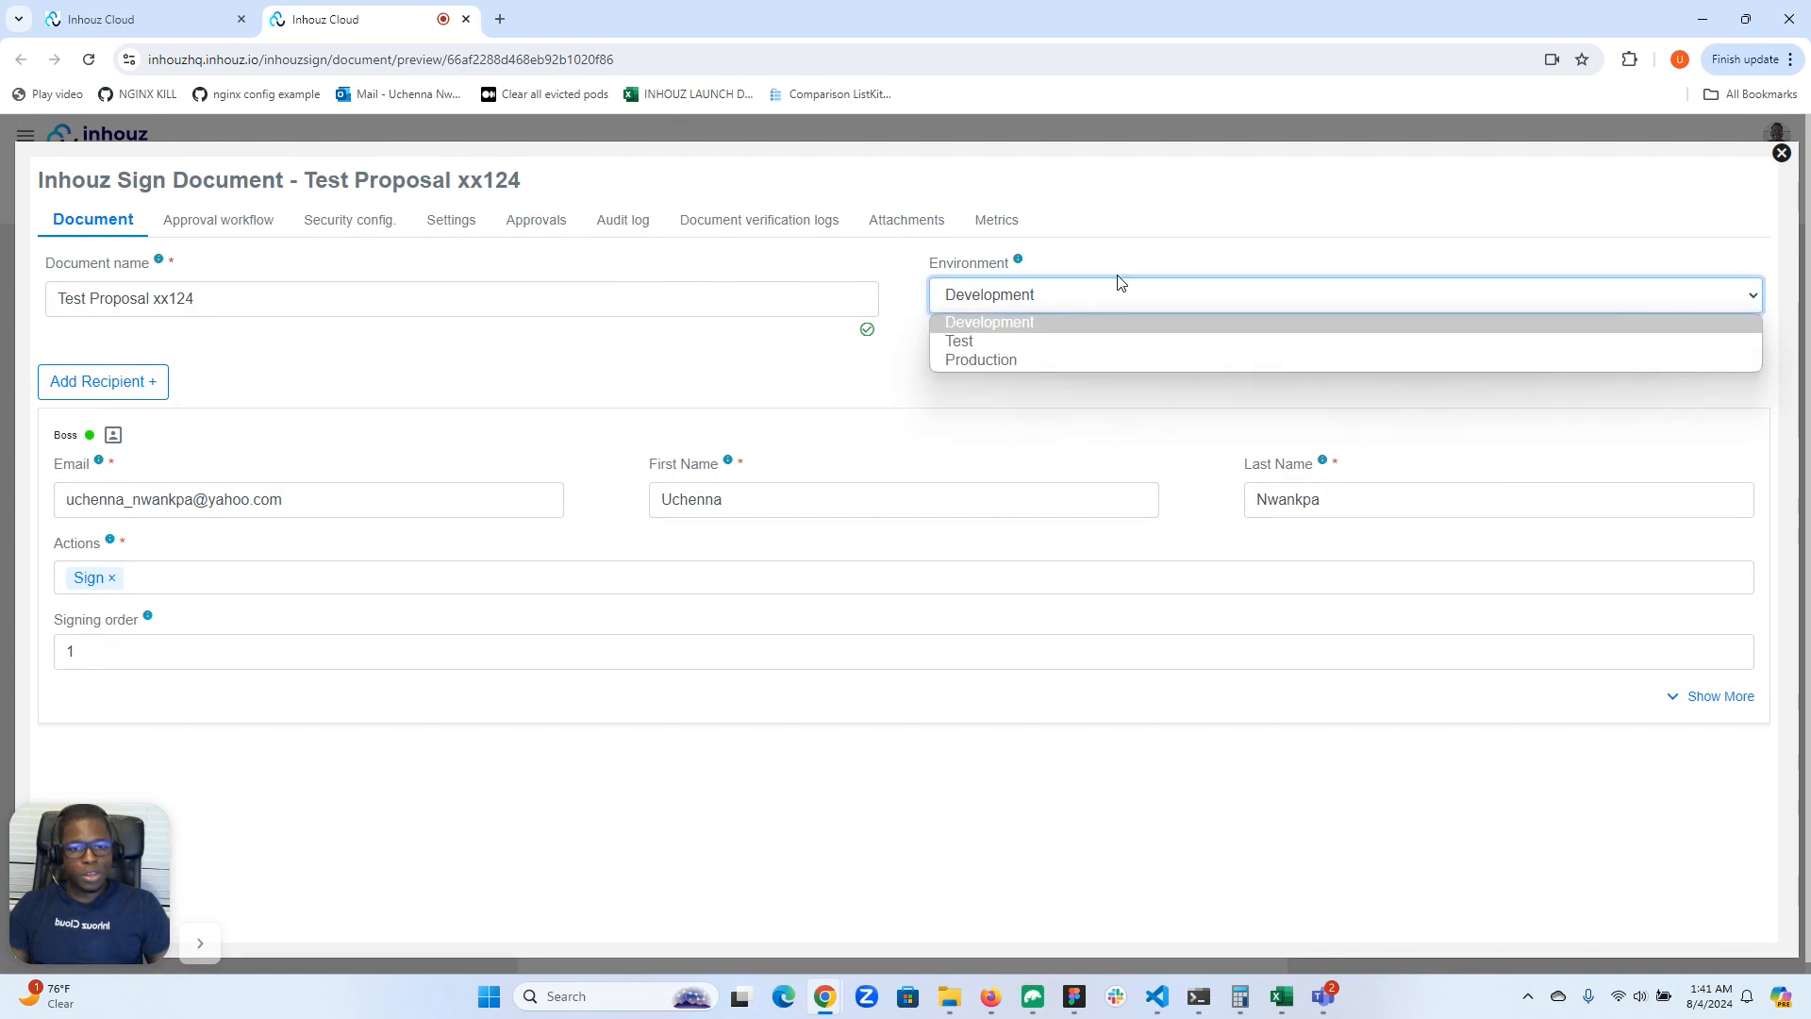
pyautogui.click(1154, 239)
pyautogui.click(1781, 153)
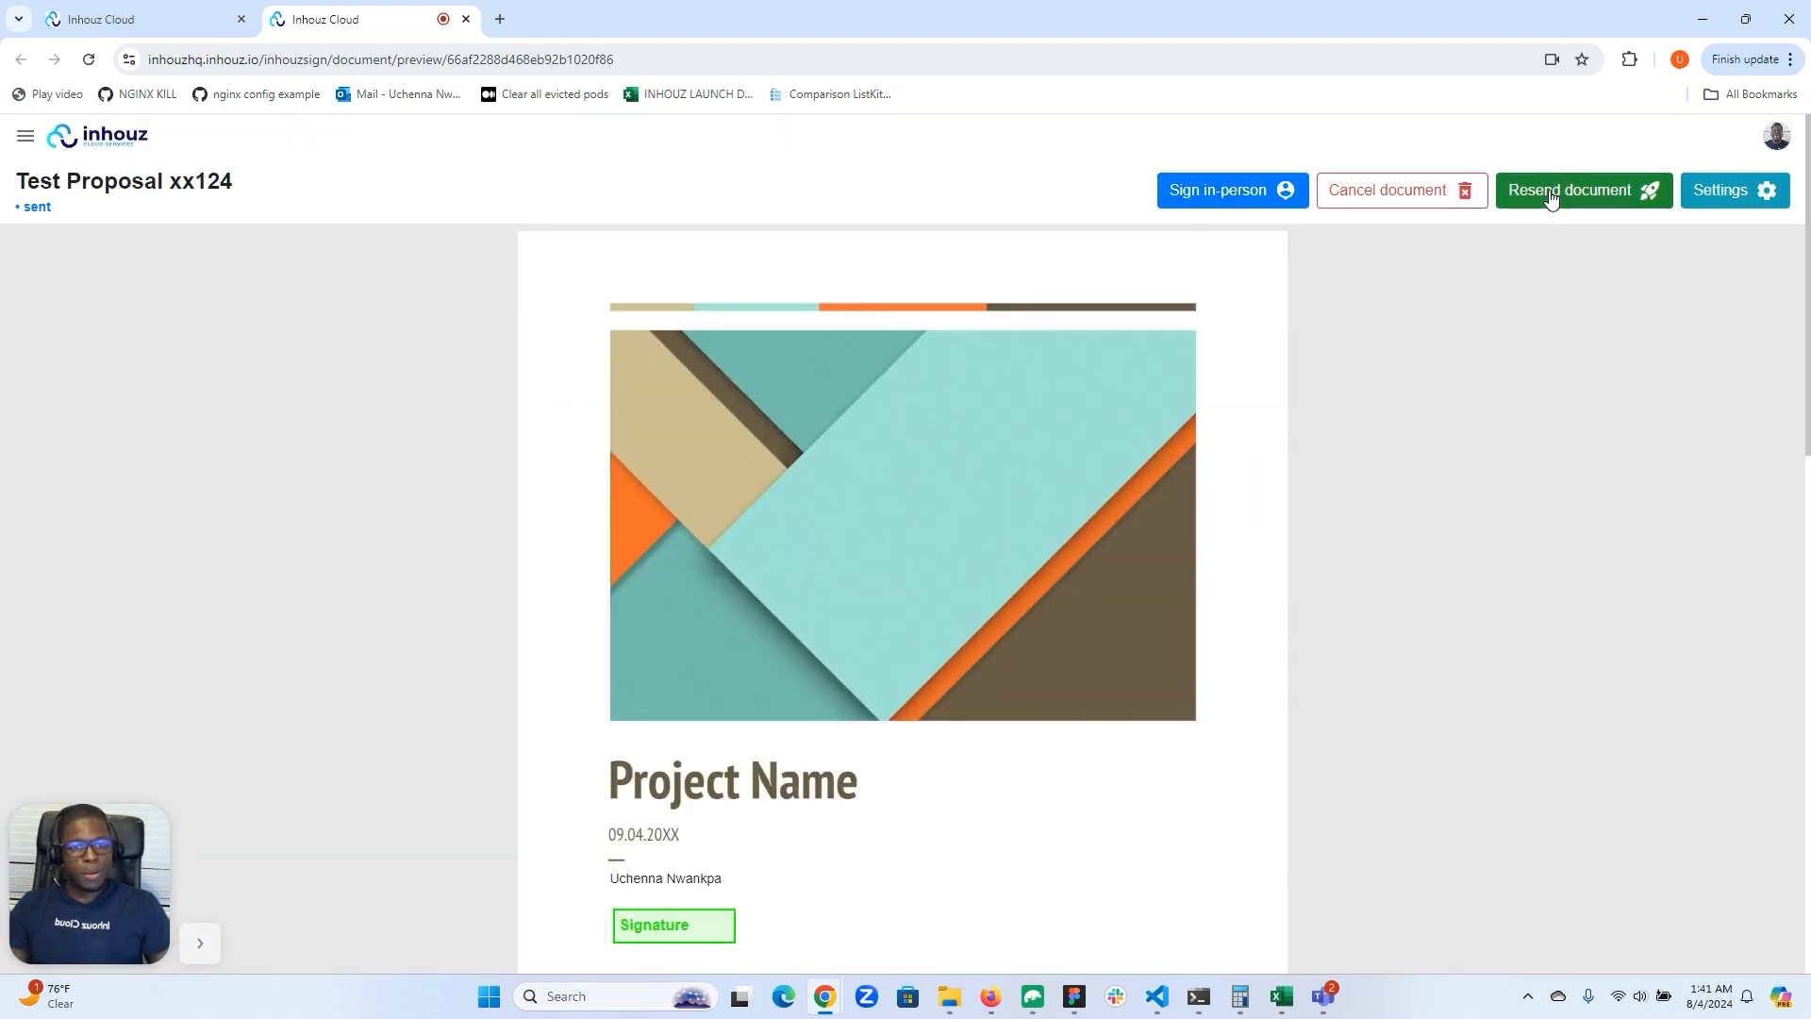
# Step: Open in-person signing for Test Proposal xx124 and copy the recipient's e-mail address
pyautogui.click(1206, 195)
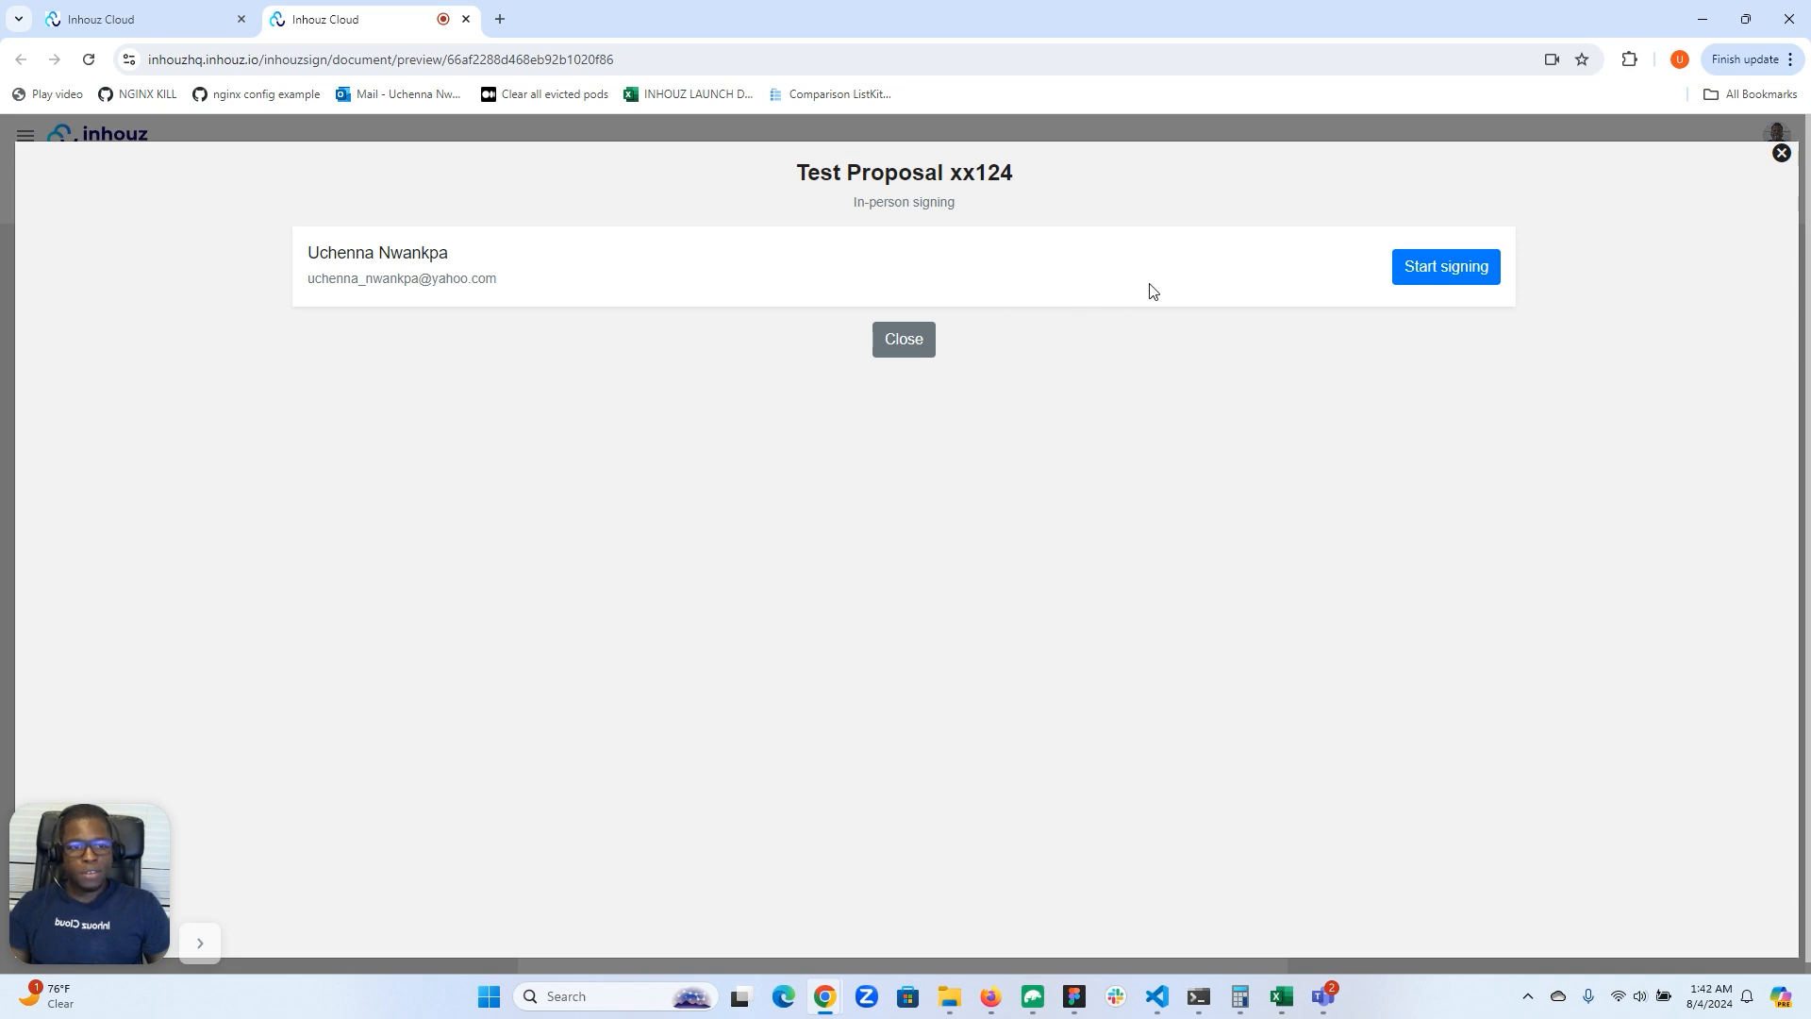
pyautogui.moveTo(500, 279); pyautogui.dragTo(307, 279)
pyautogui.rightClick(330, 279)
pyautogui.click(397, 300)
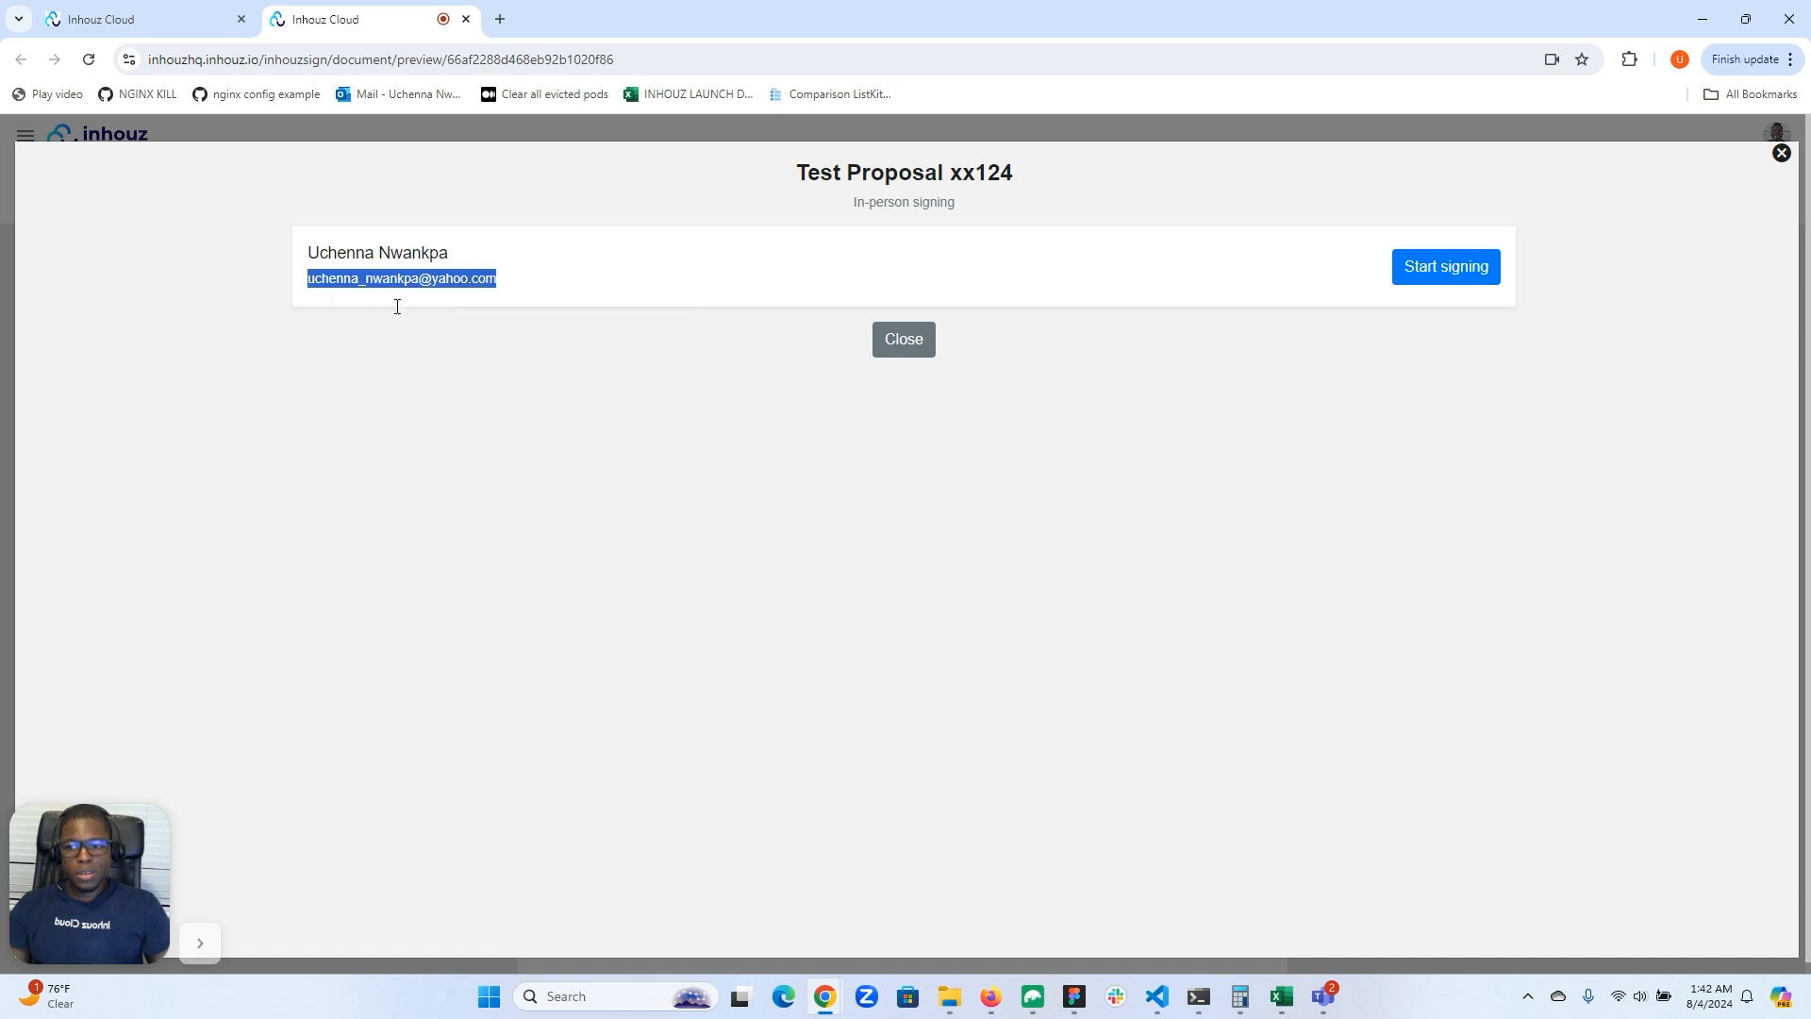
# Step: Start the in-person signing session and request a sign-in password for the recipient's e-mail address
pyautogui.click(717, 285)
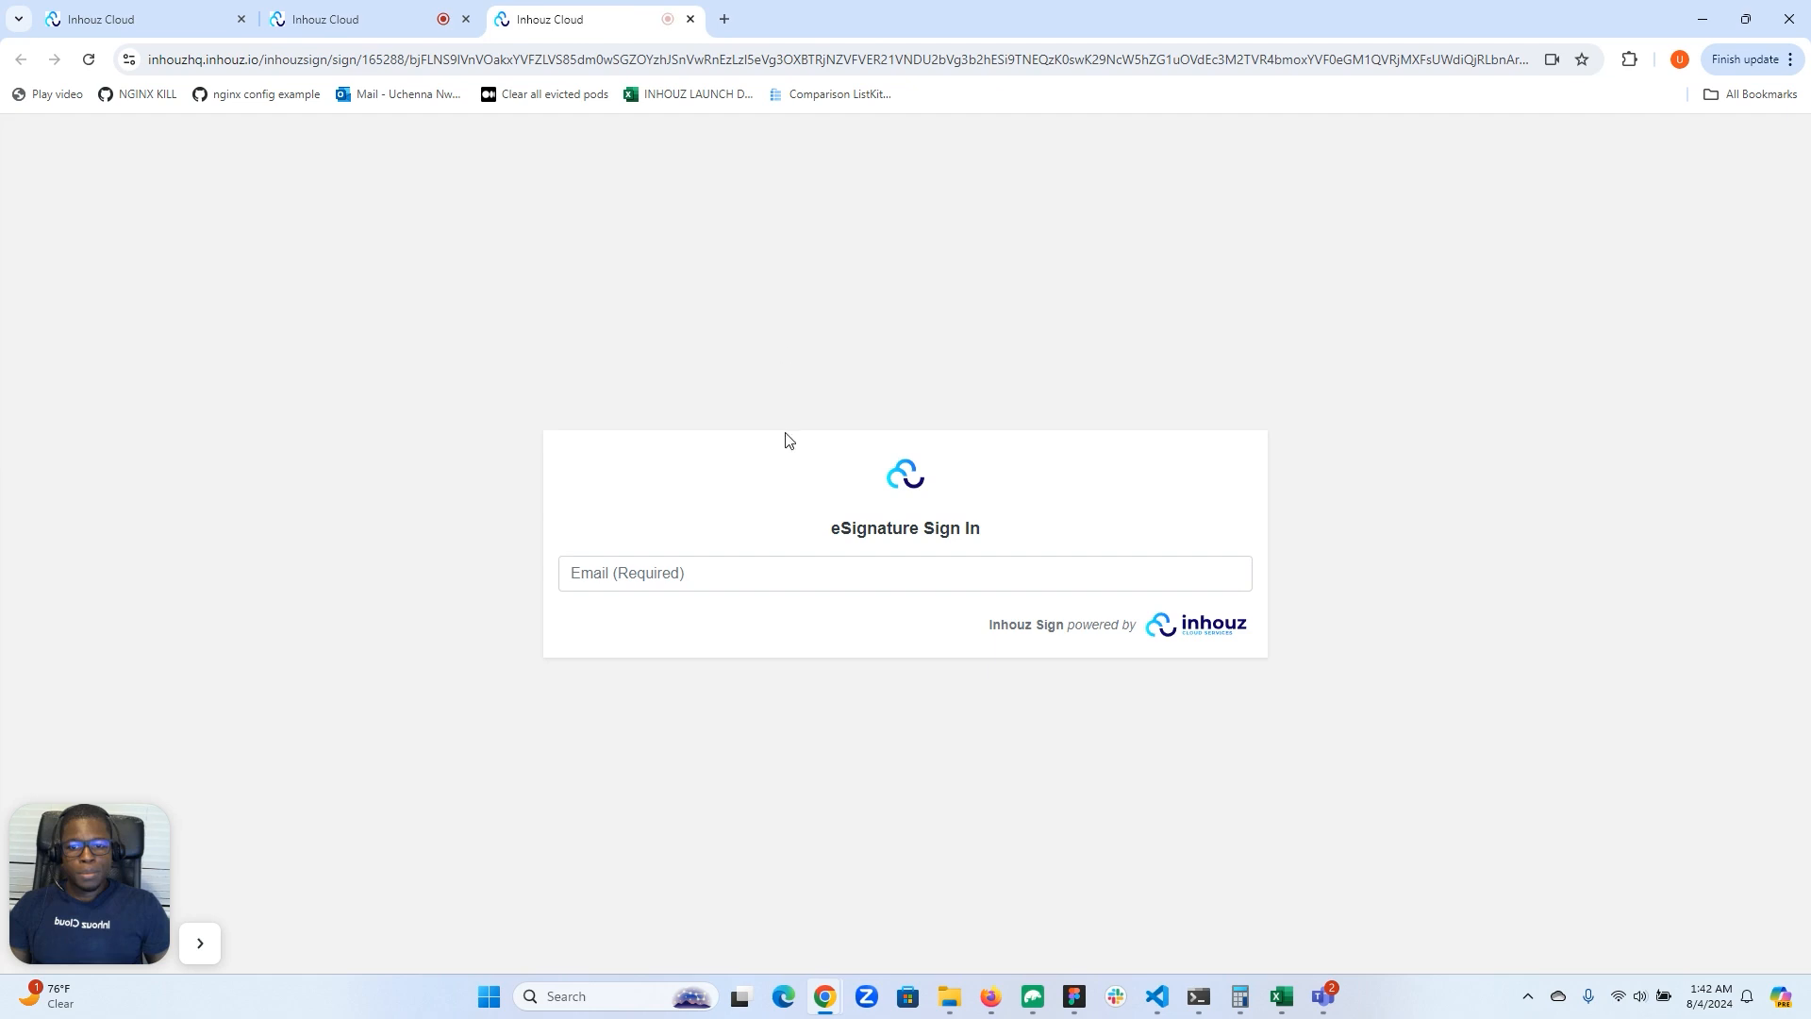
pyautogui.click(681, 582)
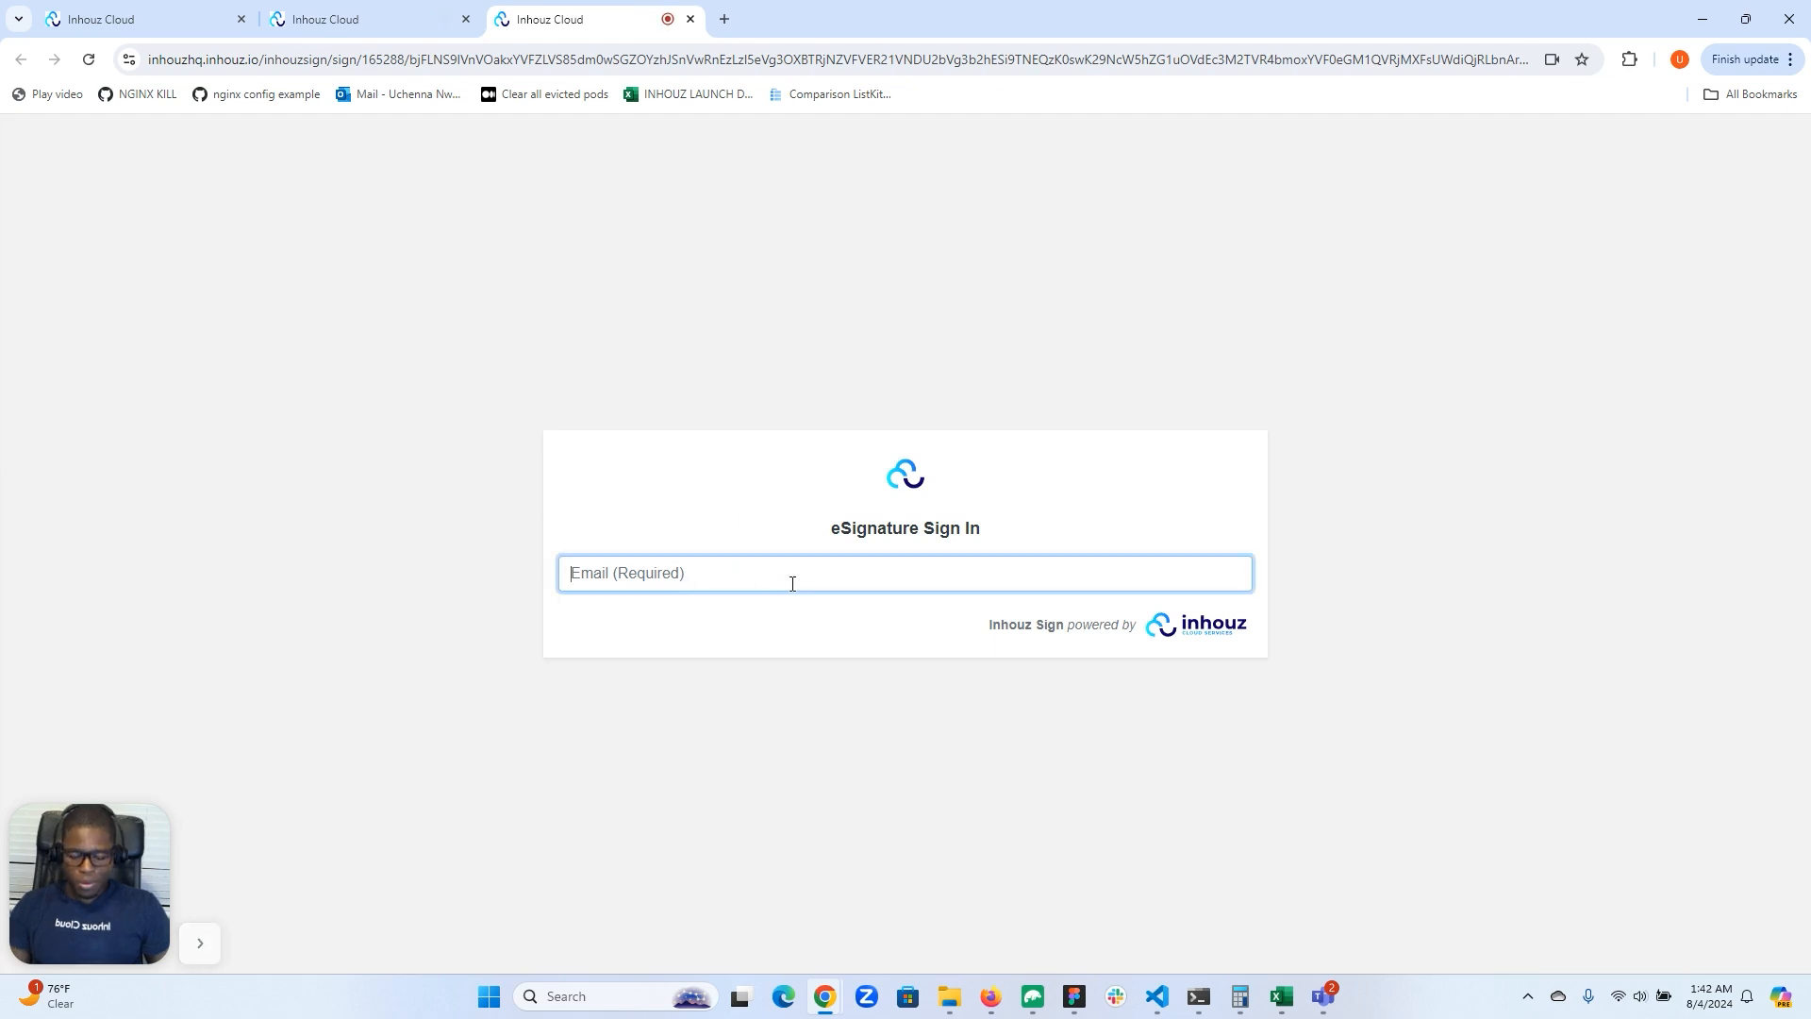
pyautogui.hotkey('ctrl', 'v')
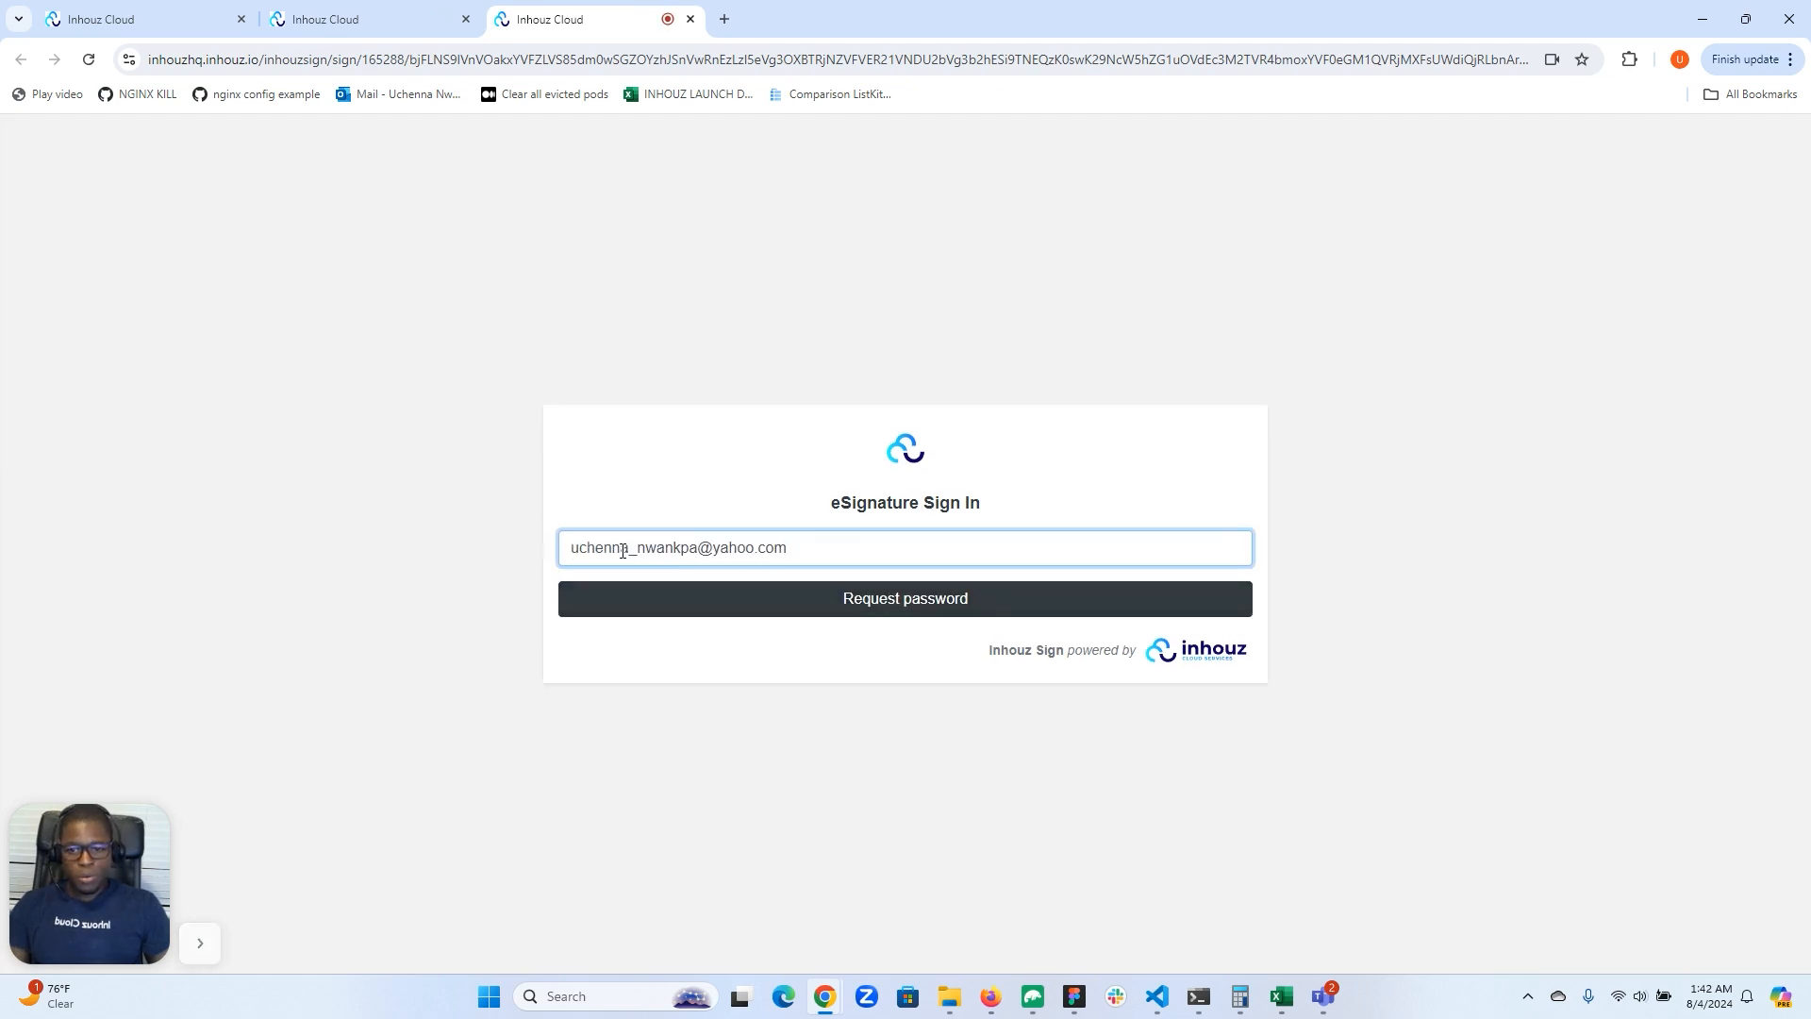
pyautogui.click(866, 612)
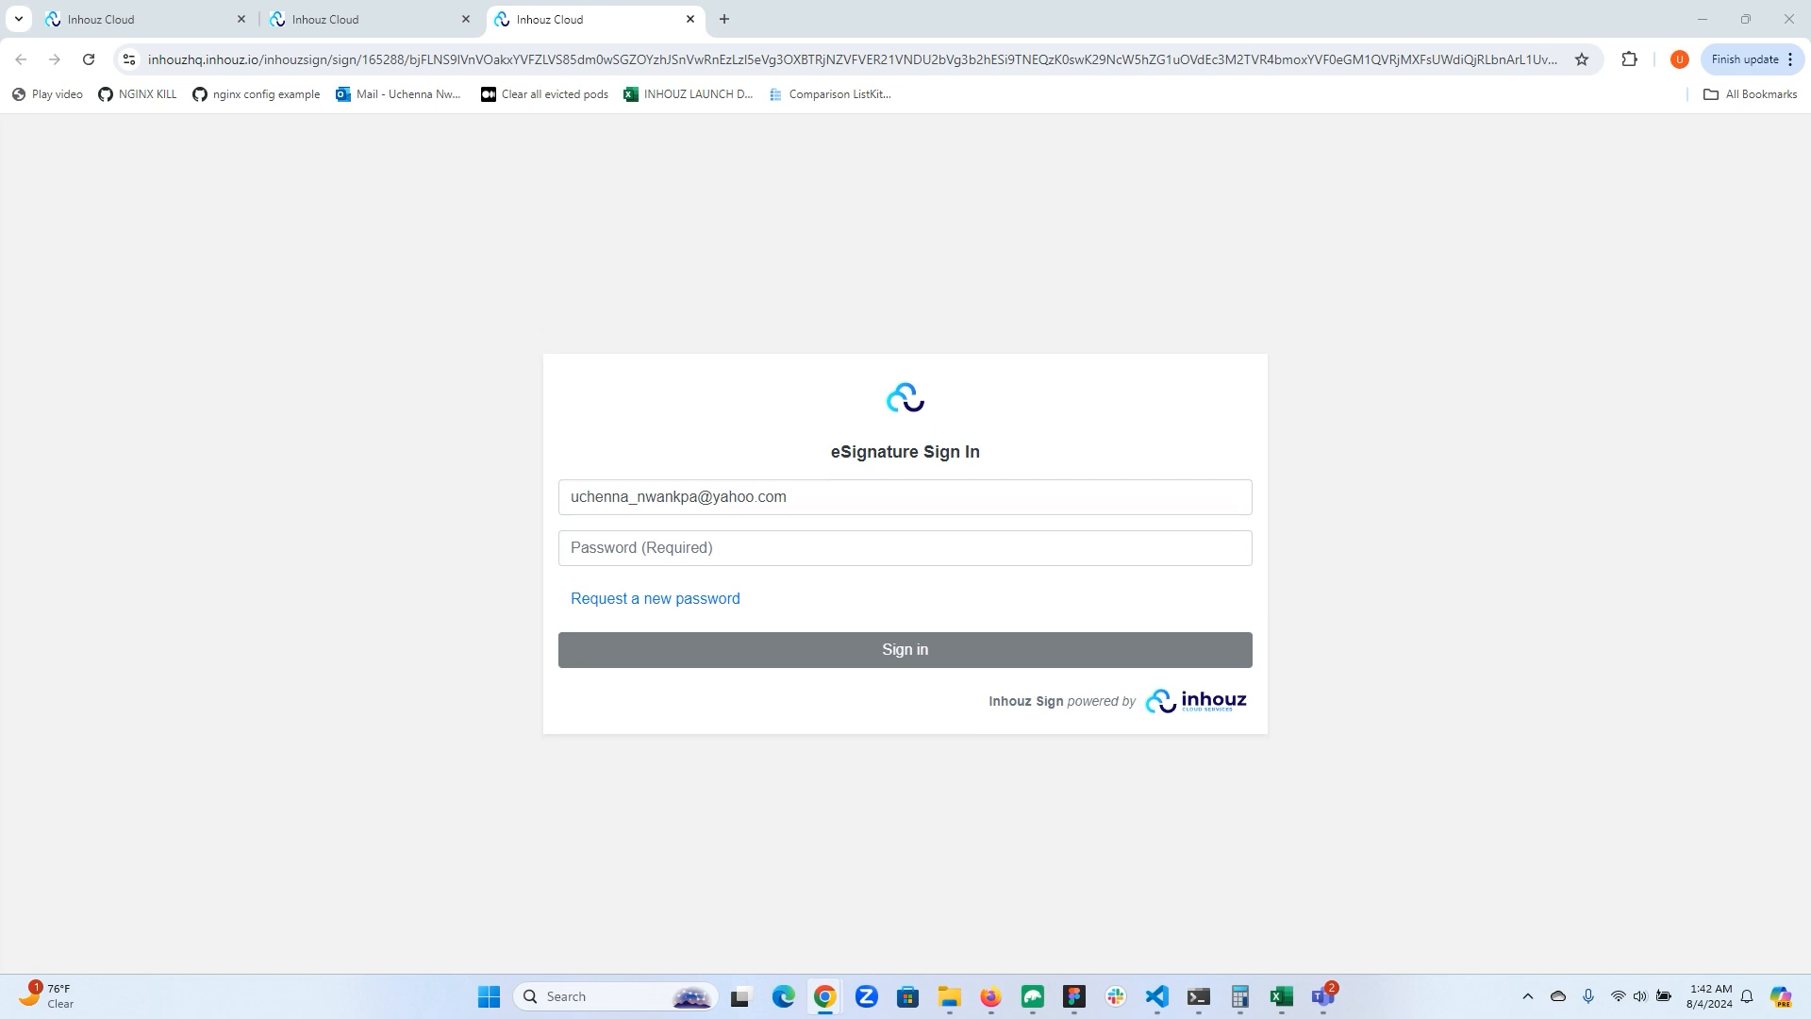
# Step: Bring the Yahoo Mail tab into the browser window, copy the access code from the Inhouz Sign e-mail, and move the tab back out
pyautogui.moveTo(1810, 141); pyautogui.dragTo(830, 23)
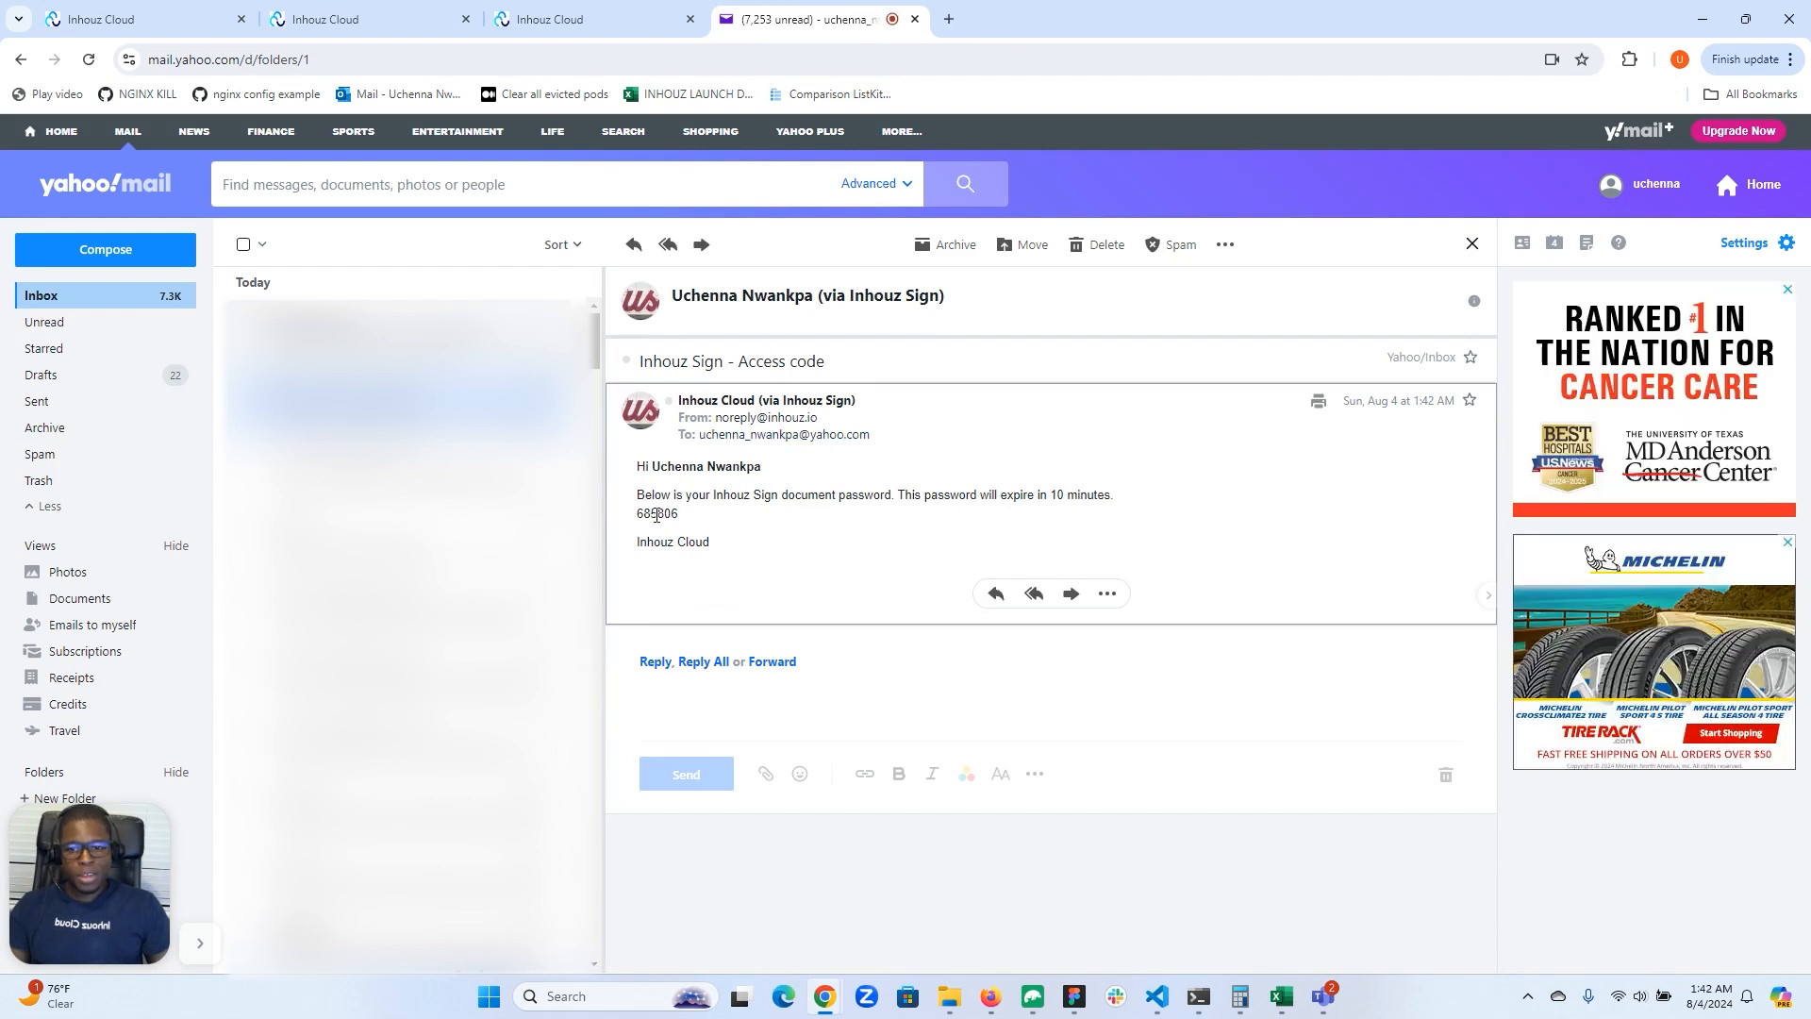
pyautogui.doubleClick(651, 520)
pyautogui.rightClick(651, 520)
pyautogui.click(681, 539)
pyautogui.moveTo(776, 24); pyautogui.dragTo(1810, 83)
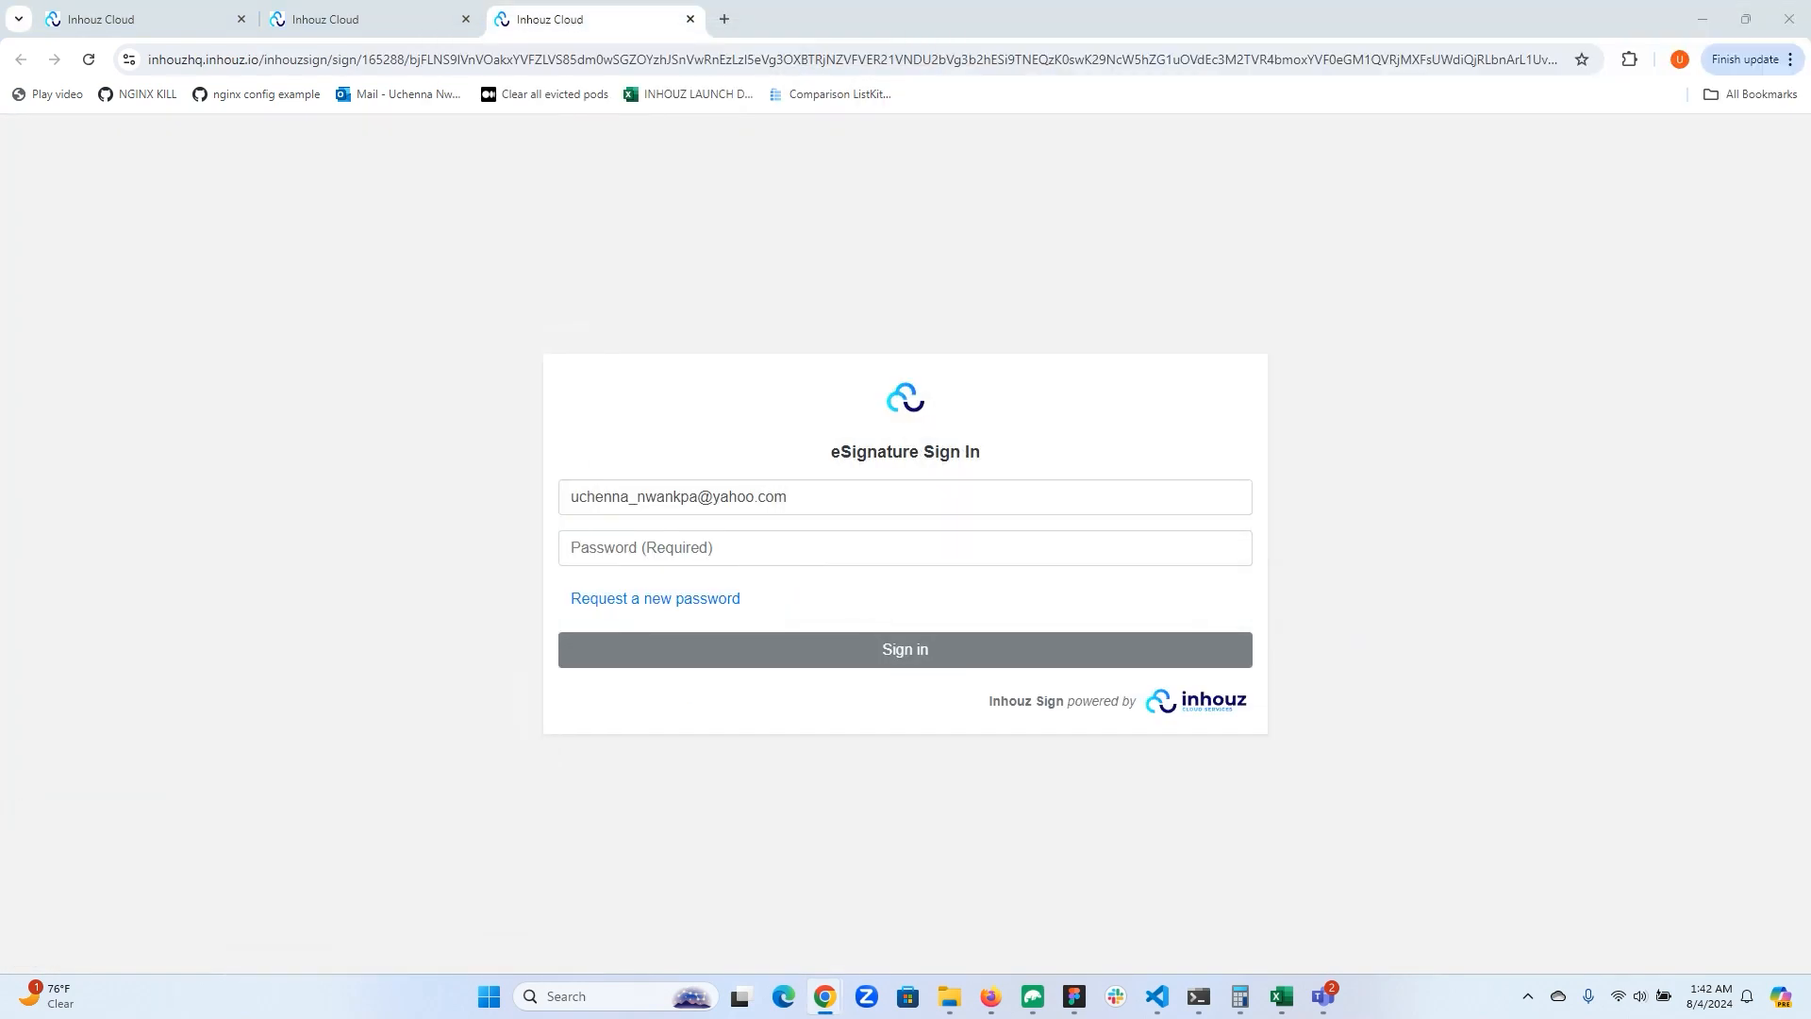
# Step: Paste the copied access code as the eSignature password and sign in to the document
pyautogui.click(764, 562)
pyautogui.hotkey('ctrl', 'v')
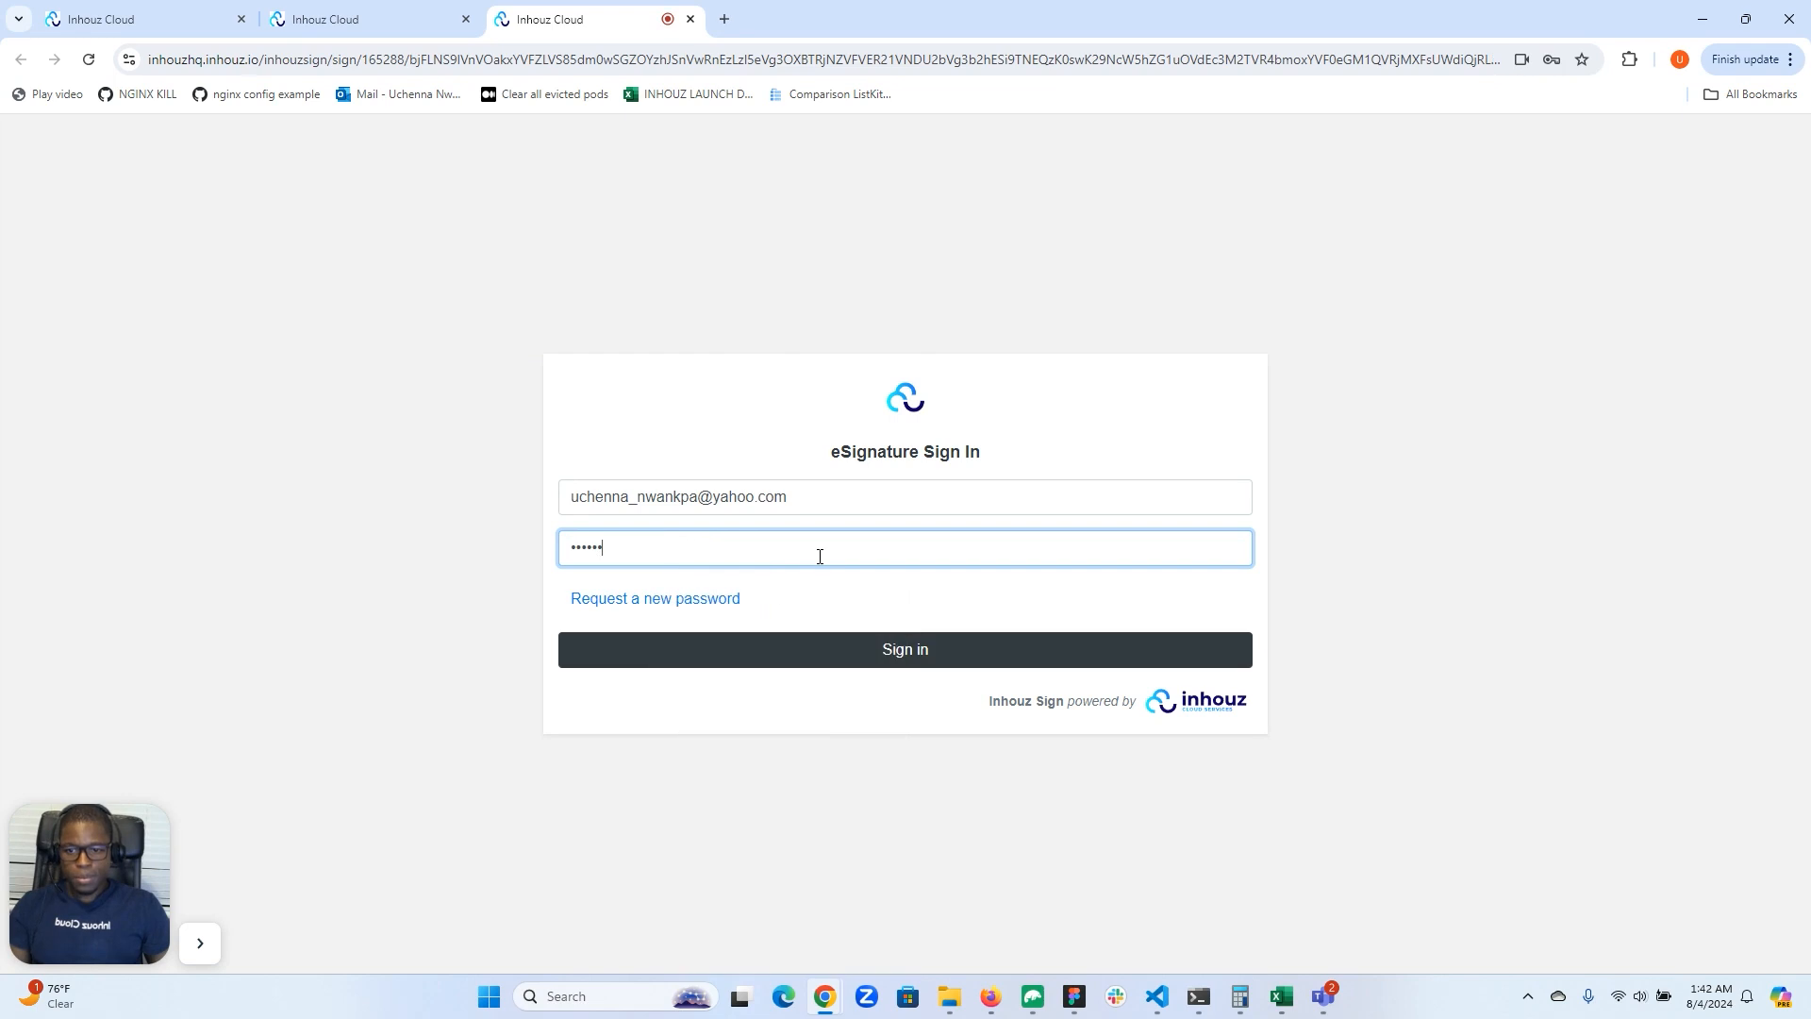
pyautogui.click(896, 651)
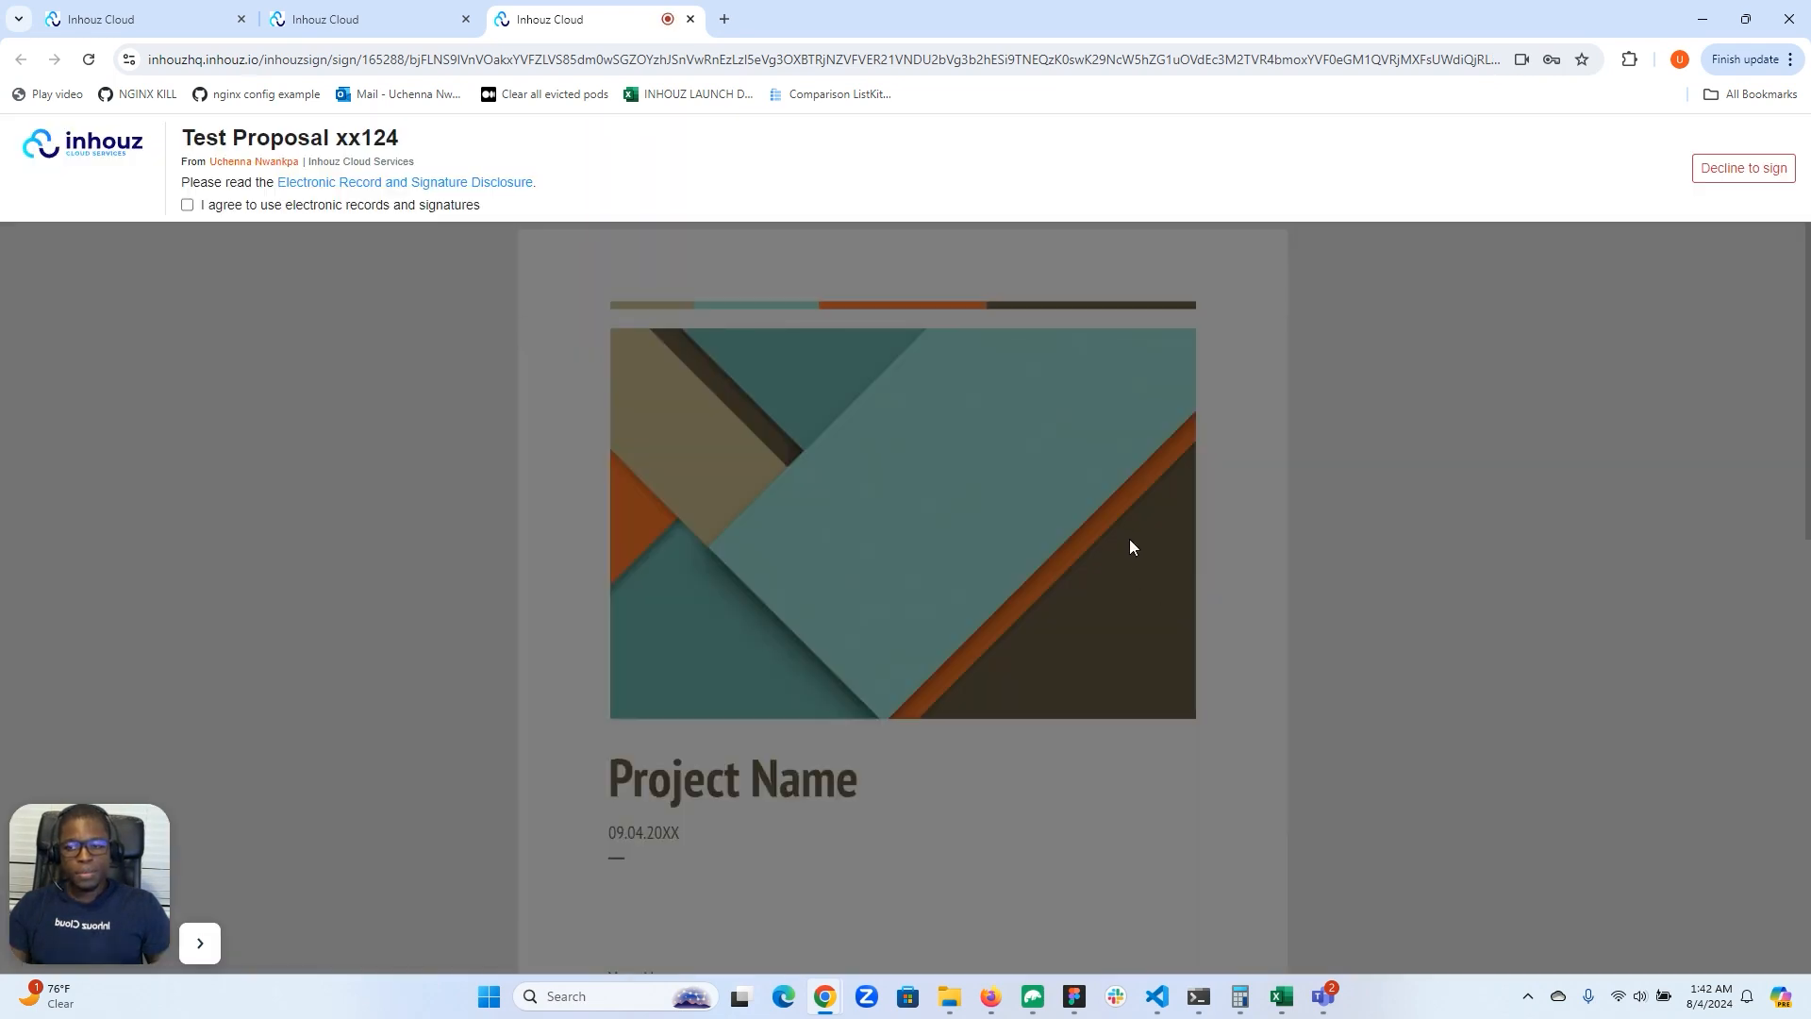